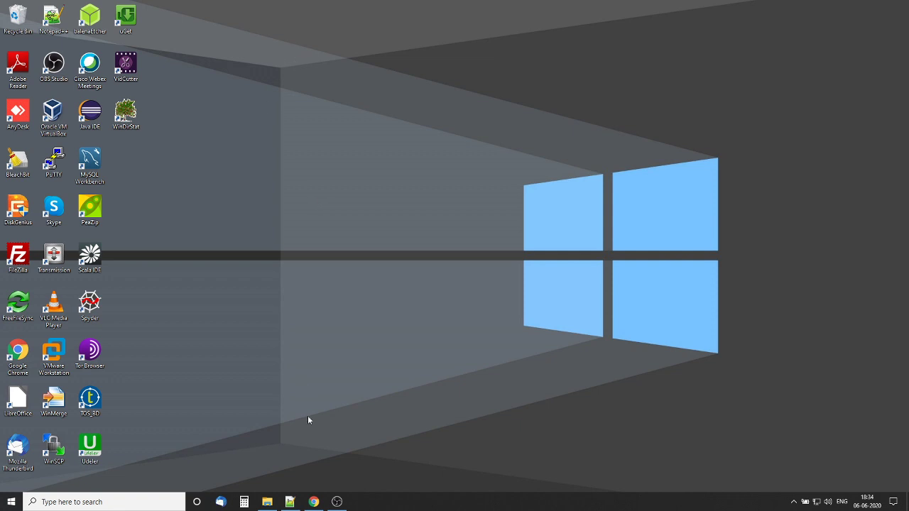
Restore Chrome and search Google for 'cdh' in a new tab
left_click(313, 501)
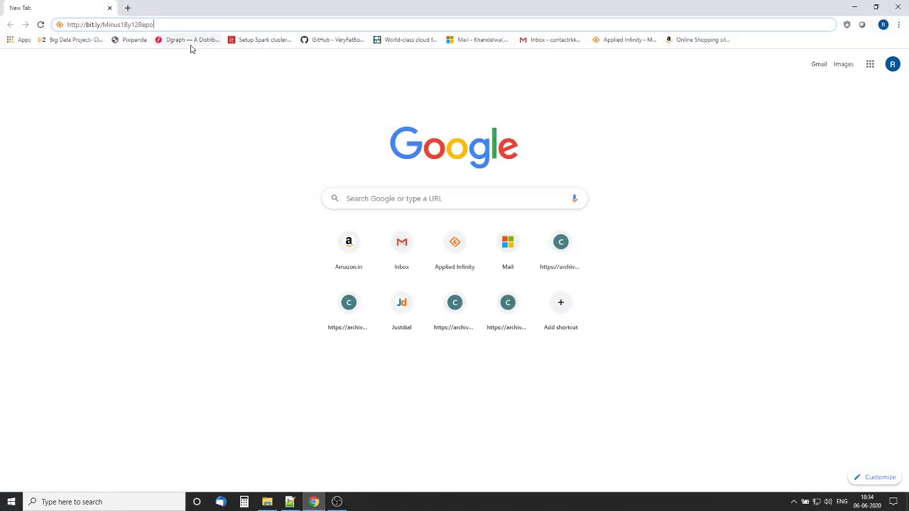
left_click(128, 8)
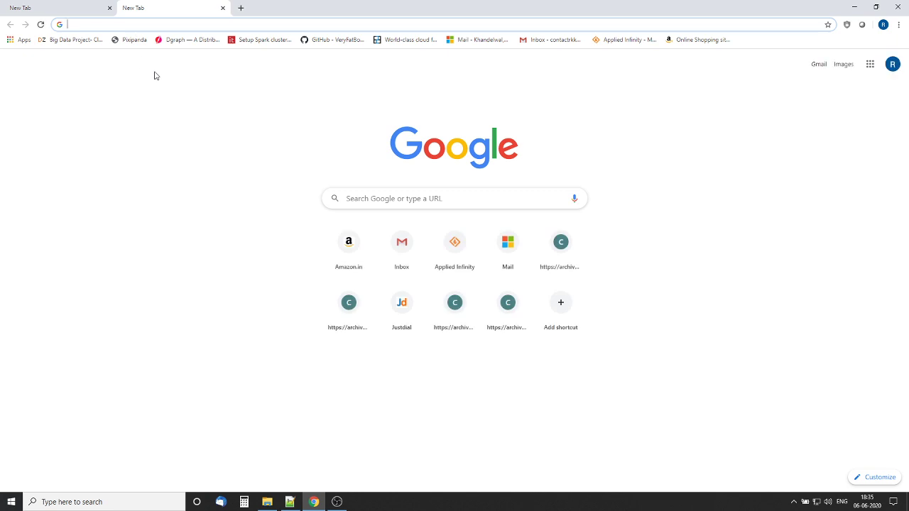
type("cdh")
key("Return")
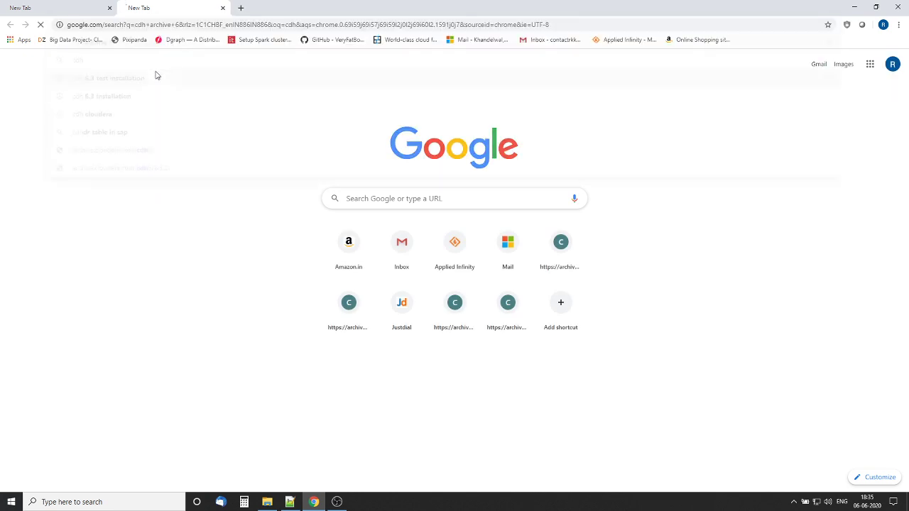
Browse the Cloudera cdh6 archive to the 6.3.2 parcels listing, then swap that tab for a blank one
left_click(139, 134)
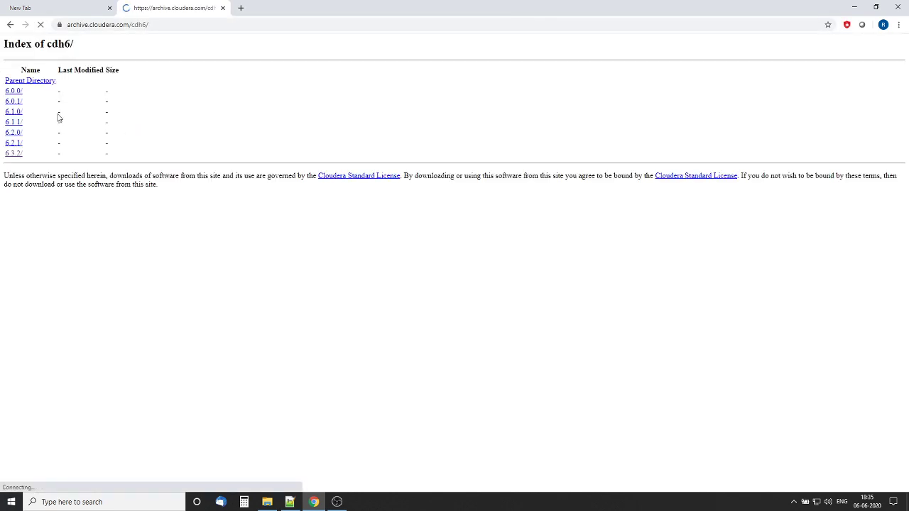
left_click(10, 154)
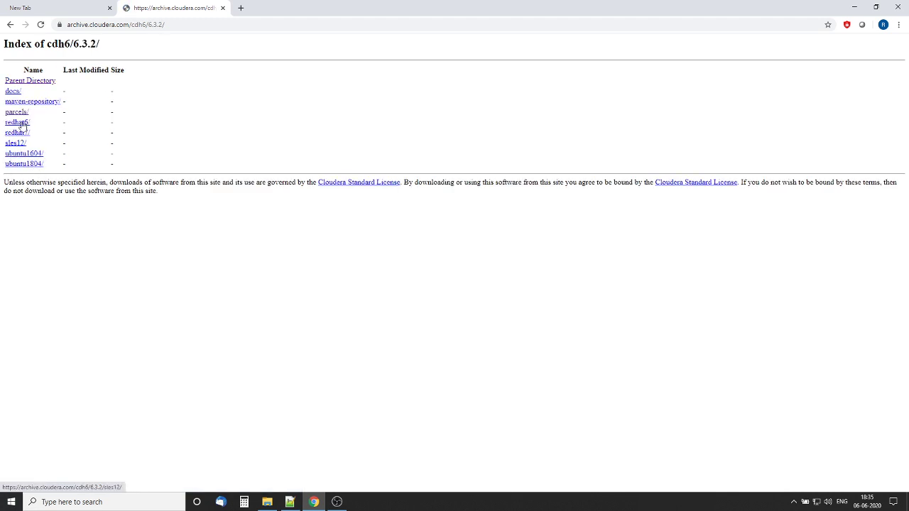
left_click(15, 112)
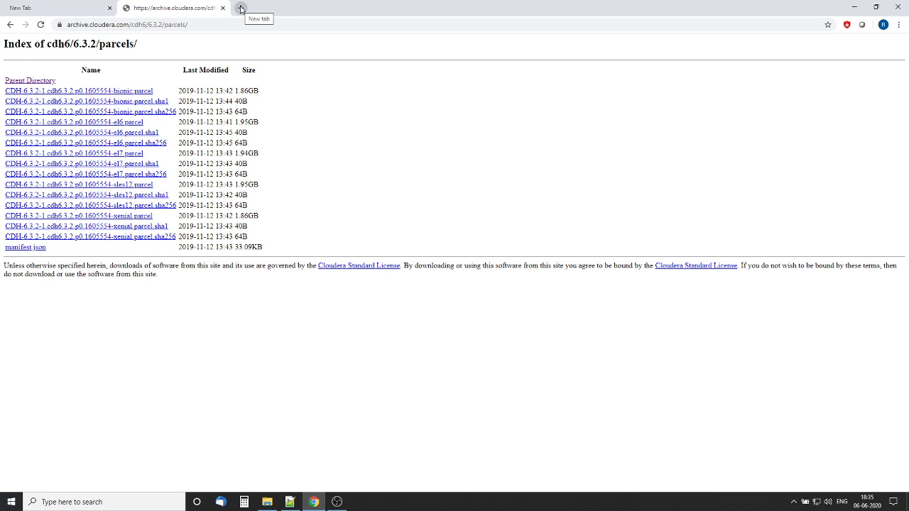
left_click(241, 8)
left_click(222, 8)
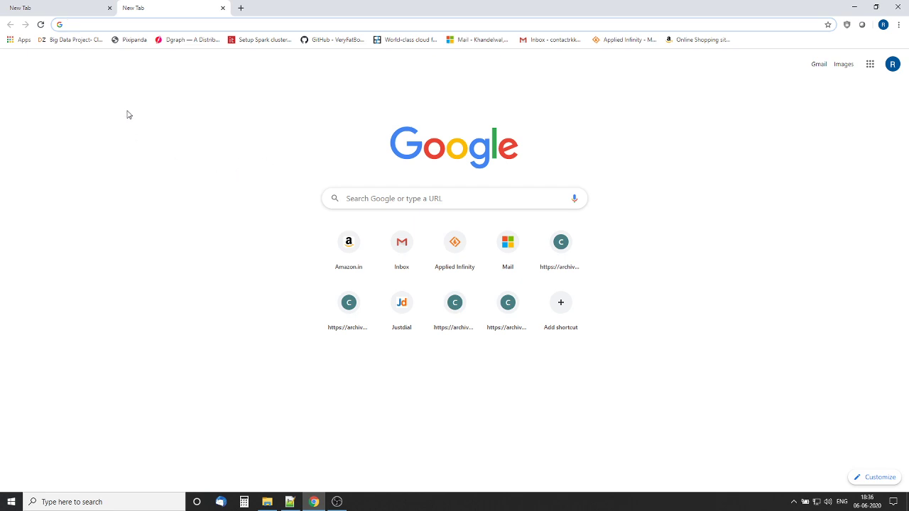
Load the bit.ly/Minus1By12Repo link in the first tab and scroll to the CDH_6.3.2_CentOS7 files
left_click(72, 12)
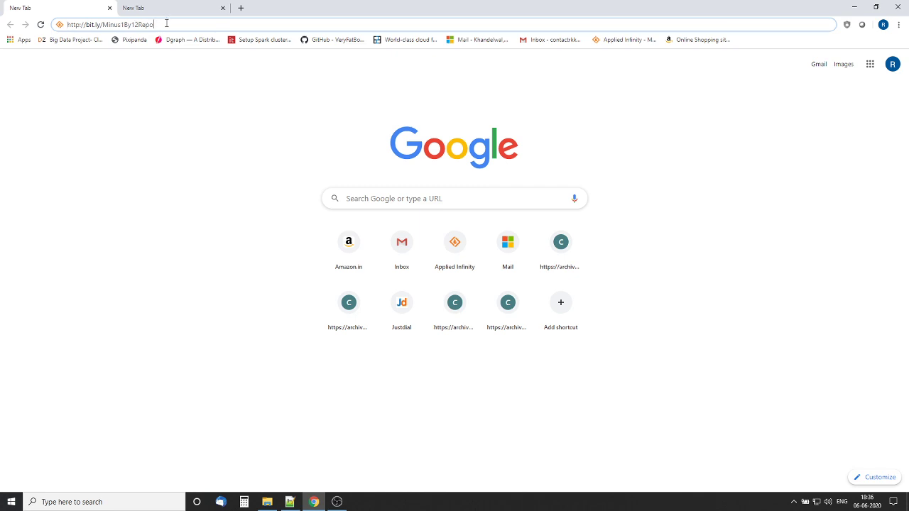
key("Return")
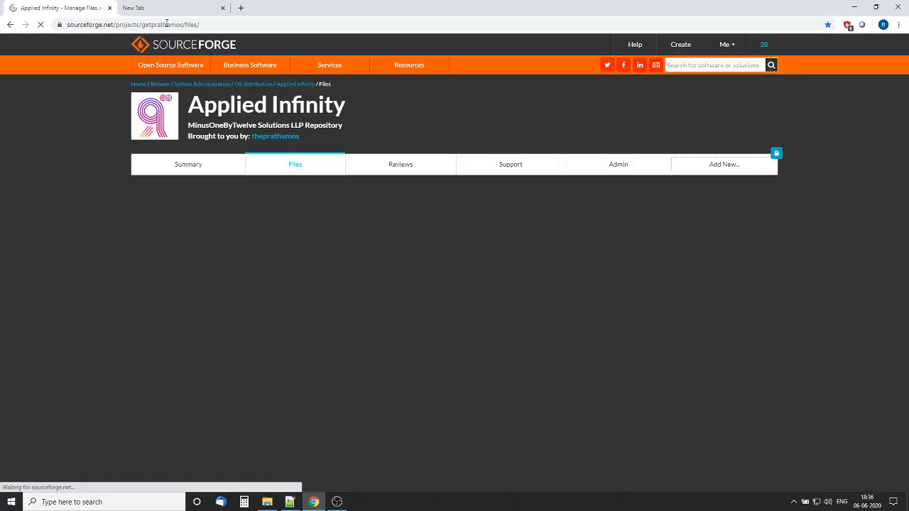
scroll(82, 266, "down", 2)
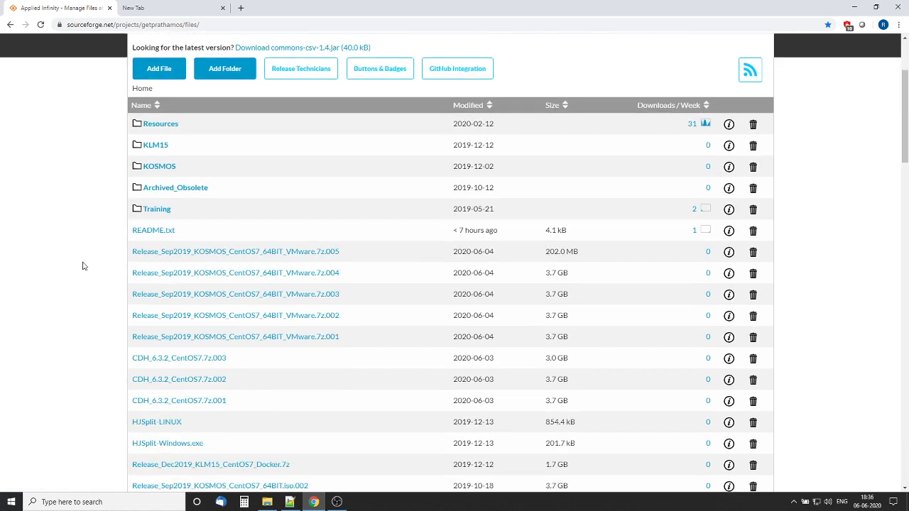
scroll(85, 259, "down", 3)
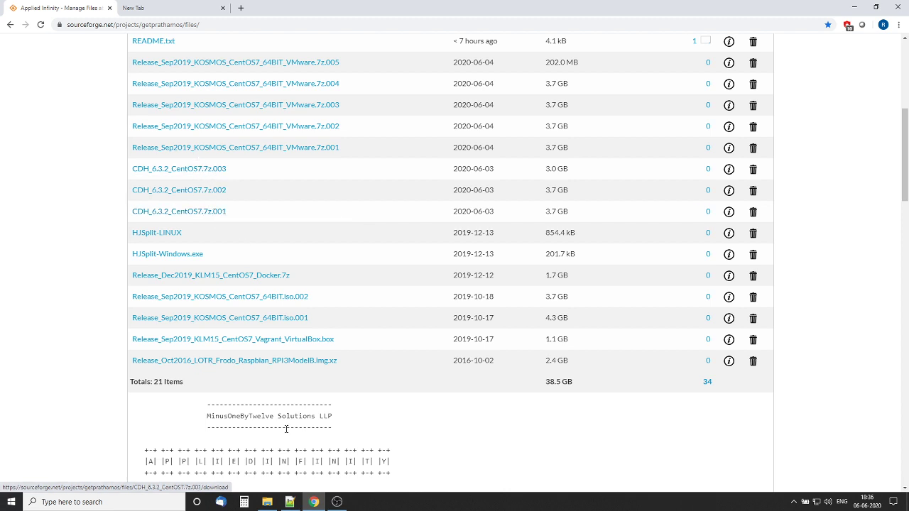
Confirm 16 GB RAM in This PC properties and the three CDH_6.3.2_CentOS7 parts in Downloads
left_click(267, 502)
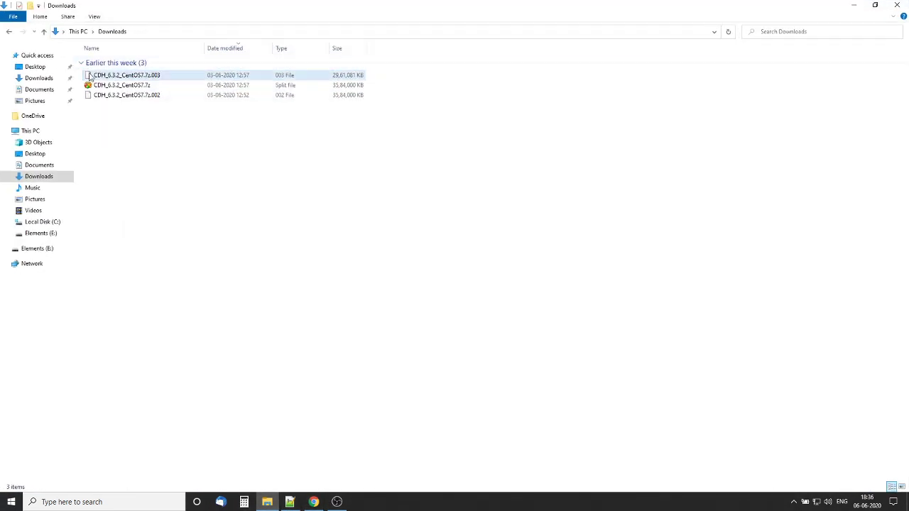
right_click(33, 132)
left_click(82, 258)
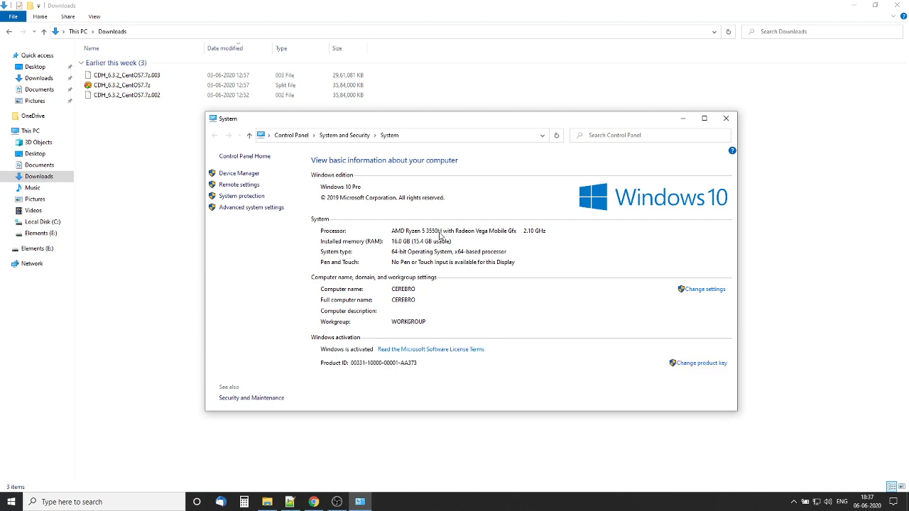
left_click(727, 119)
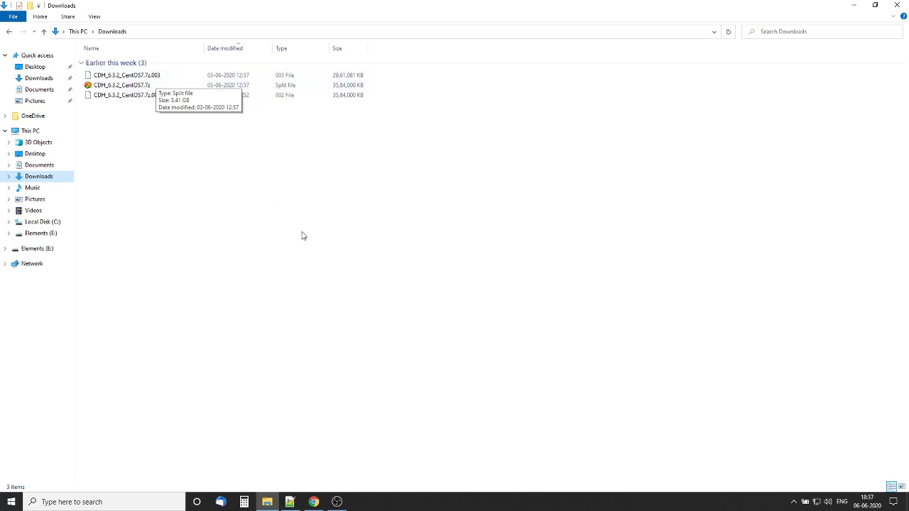
left_click(855, 6)
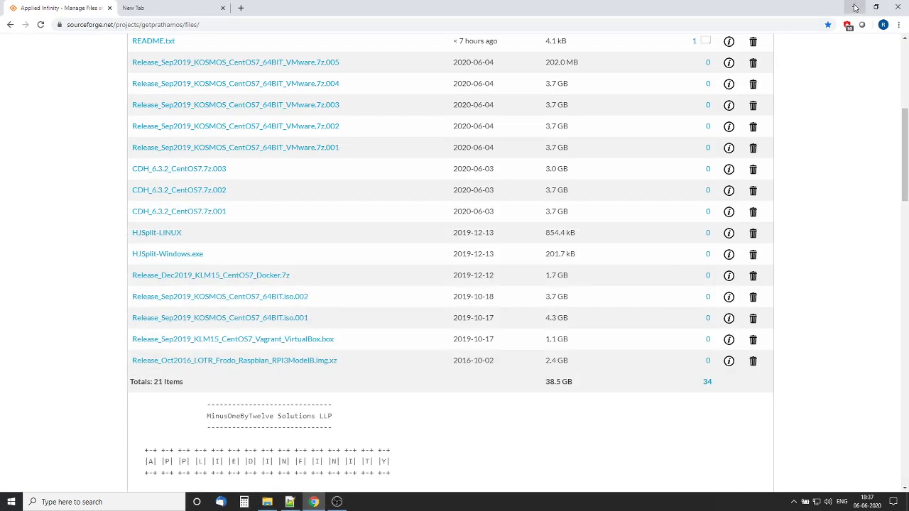
Extract CDH_6.3.2_CentOS7.7z into Downloads with PeaZip's Extract here
left_click(854, 6)
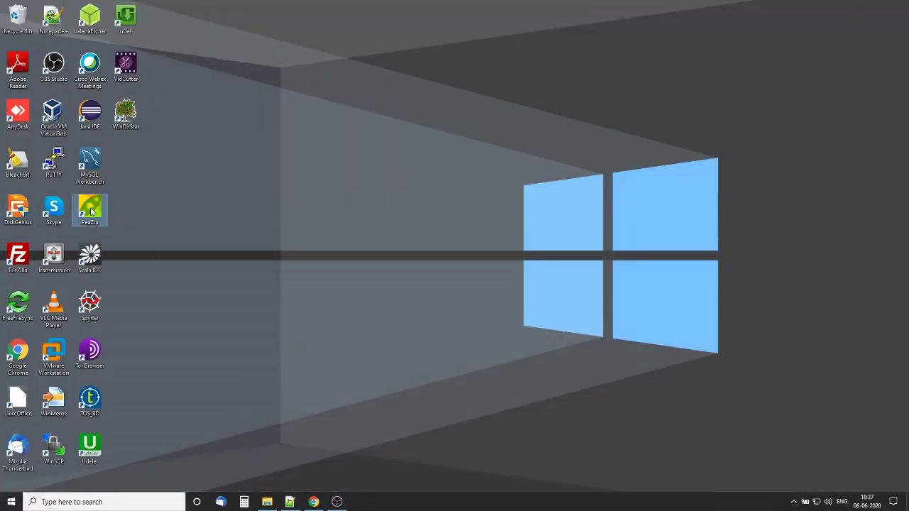
left_click(91, 209)
left_click(267, 502)
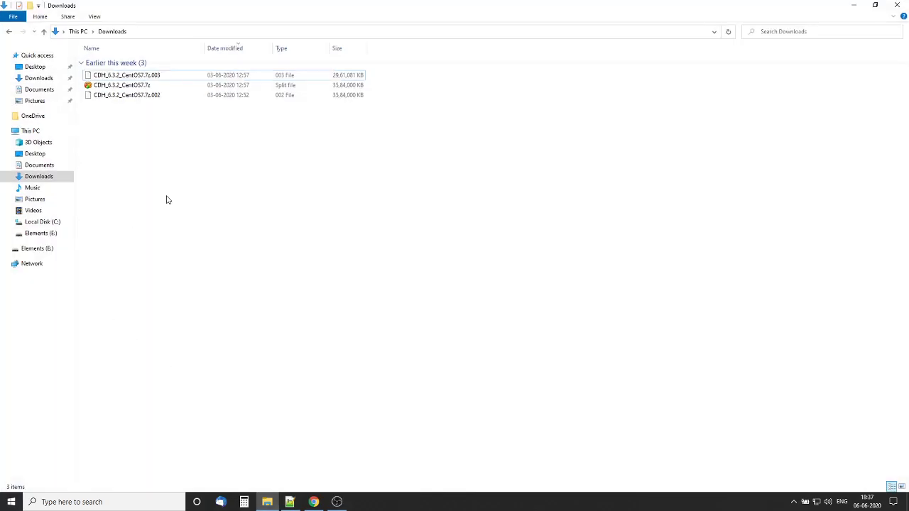
right_click(138, 86)
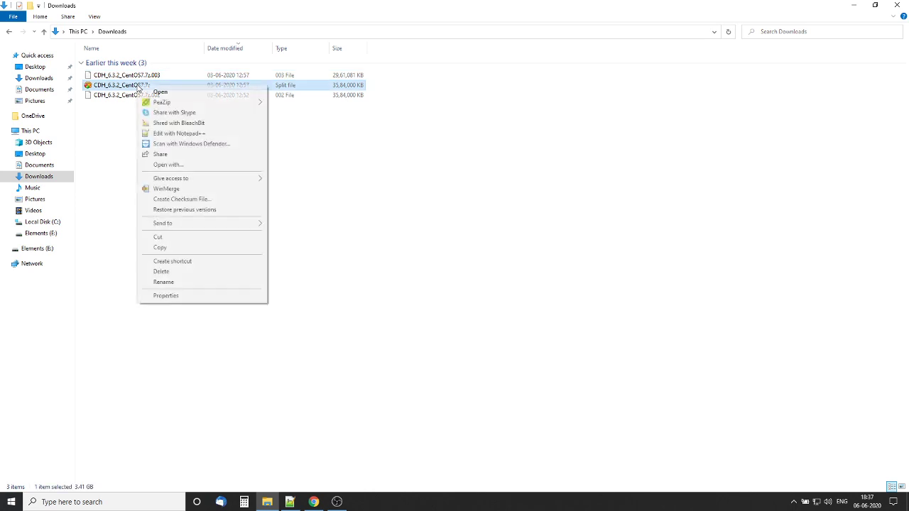
mouse_move(212, 104)
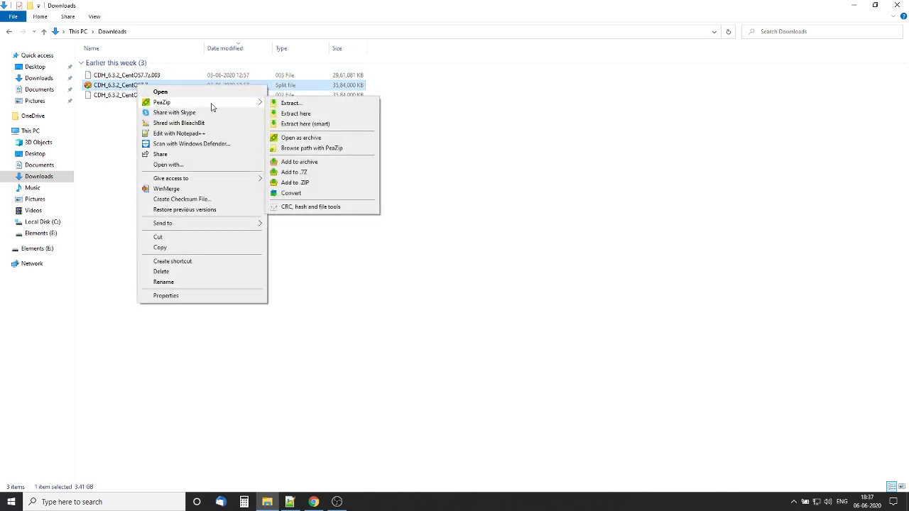
left_click(296, 113)
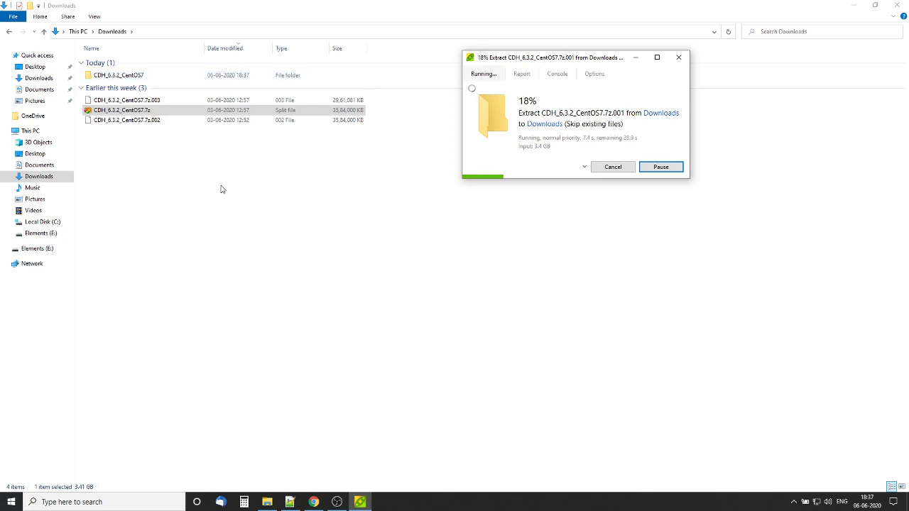
Scroll the SourceForge QuickStart notes and copy the GetVMPlayer link
left_click(291, 502)
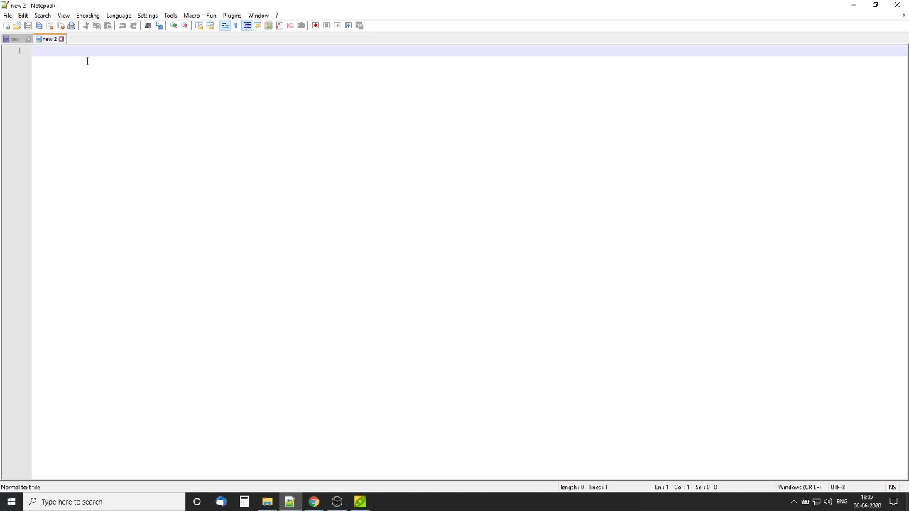
left_click(313, 502)
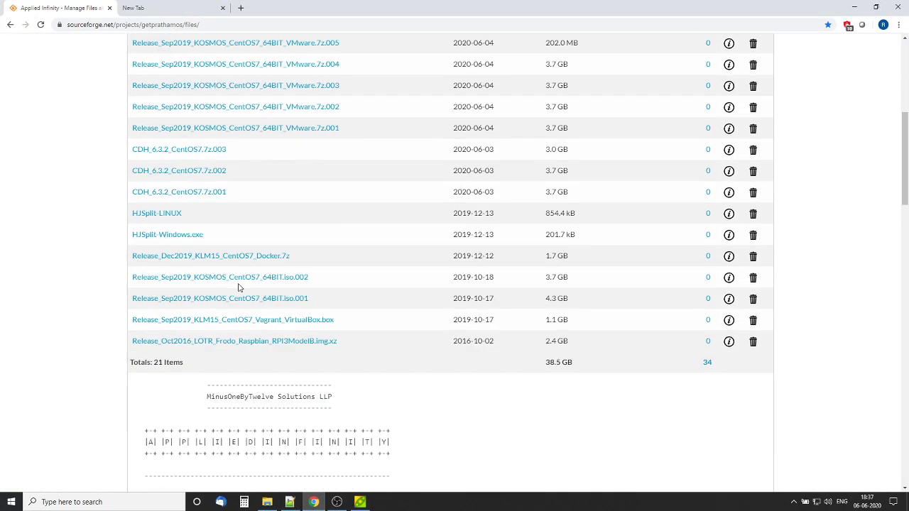
scroll(238, 288, "down", 9)
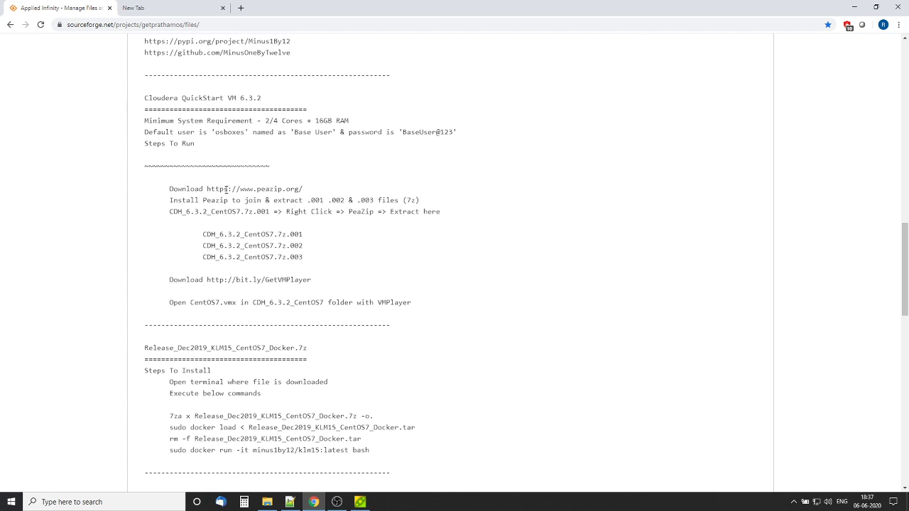
left_click_drag(227, 190, 303, 190)
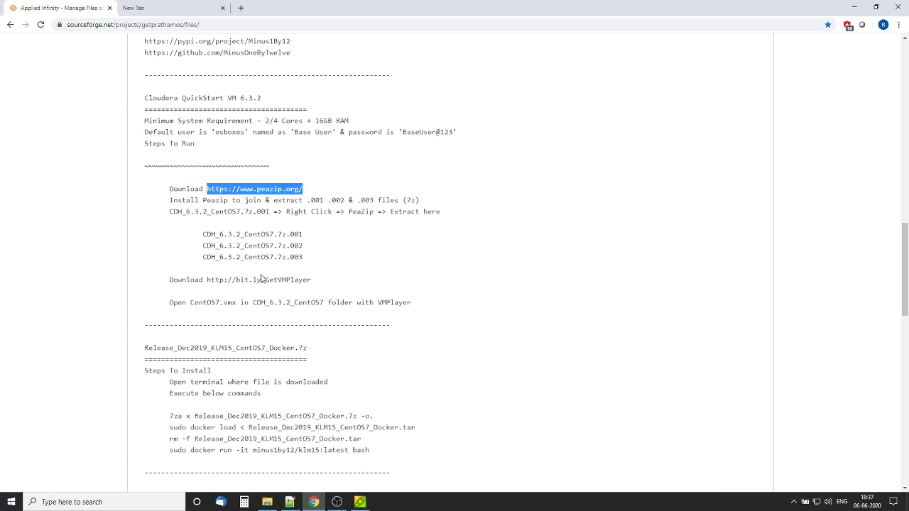
left_click_drag(206, 279, 312, 282)
key("ctrl+c")
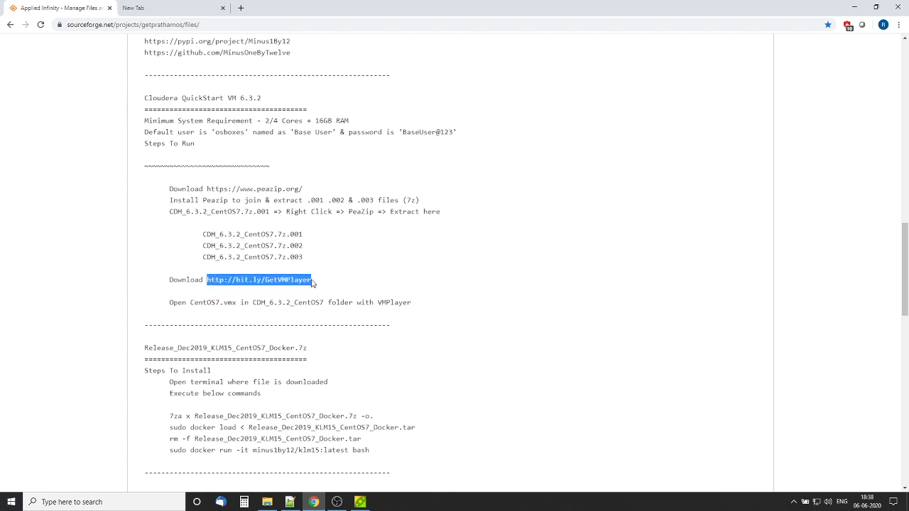
Open the VMware Player download page from the copied link, then close the extra tabs
left_click(241, 8)
key("ctrl+v")
key("Return")
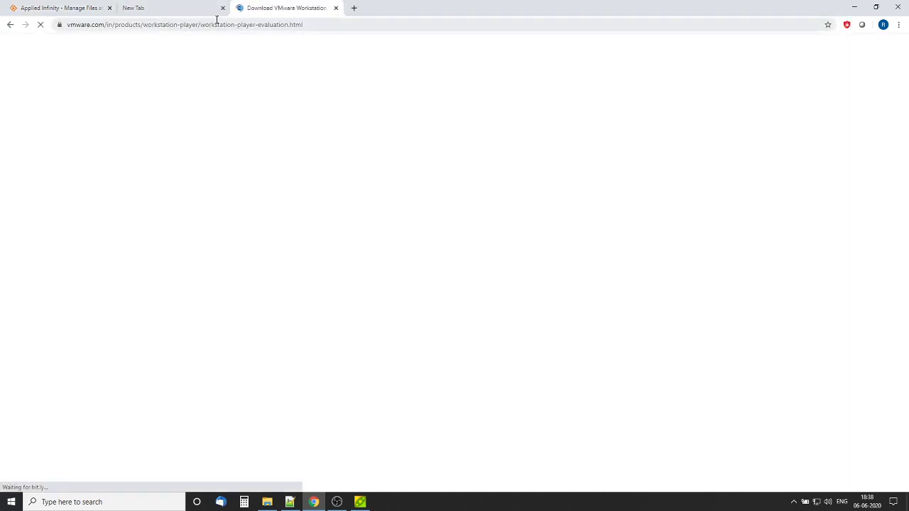
left_click(192, 12)
left_click(222, 8)
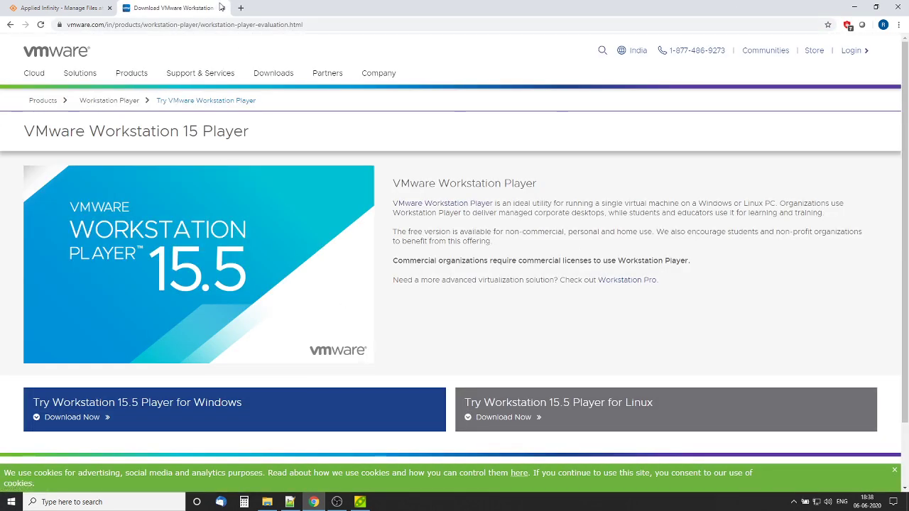
left_click(223, 8)
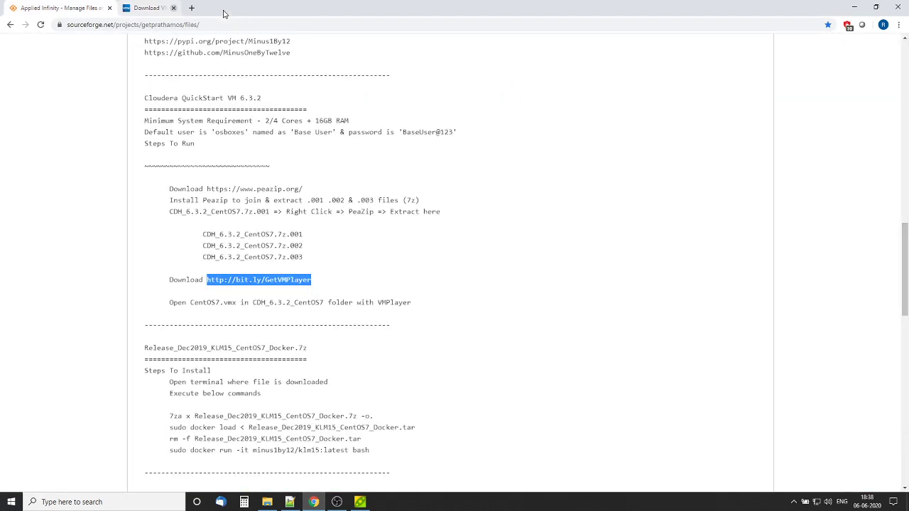
Select the CDH_6.3.2_CentOS7 folder name in the notes and minimize Chrome
left_click(318, 284)
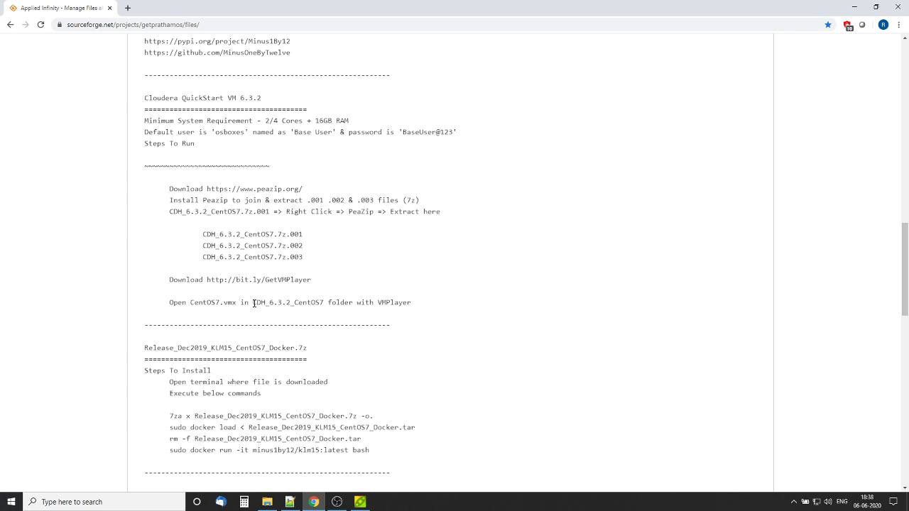
left_click_drag(253, 302, 352, 303)
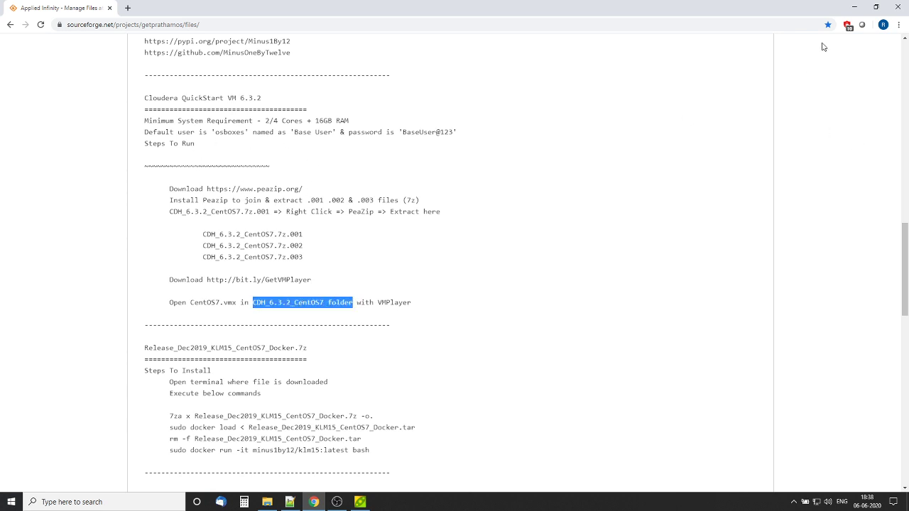
left_click(854, 6)
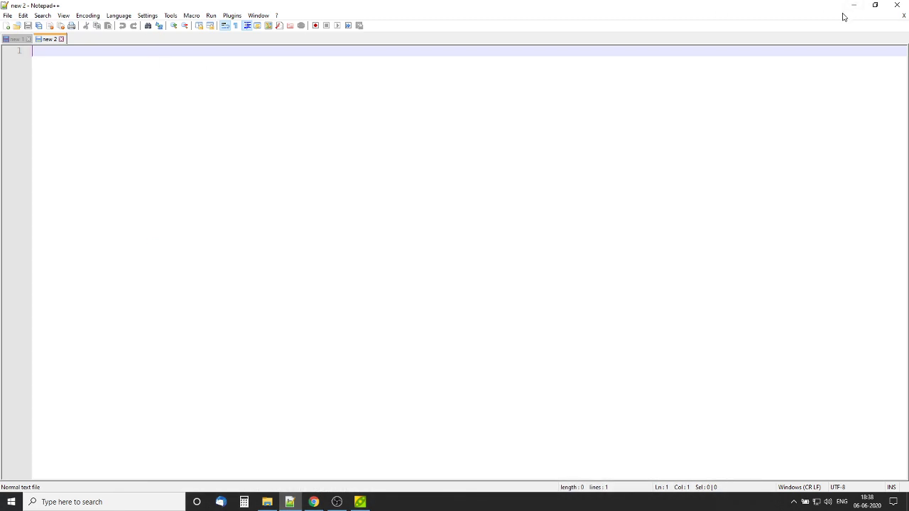
Check the extracted CDH_6.3.2_CentOS7 folder in Downloads
left_click(854, 6)
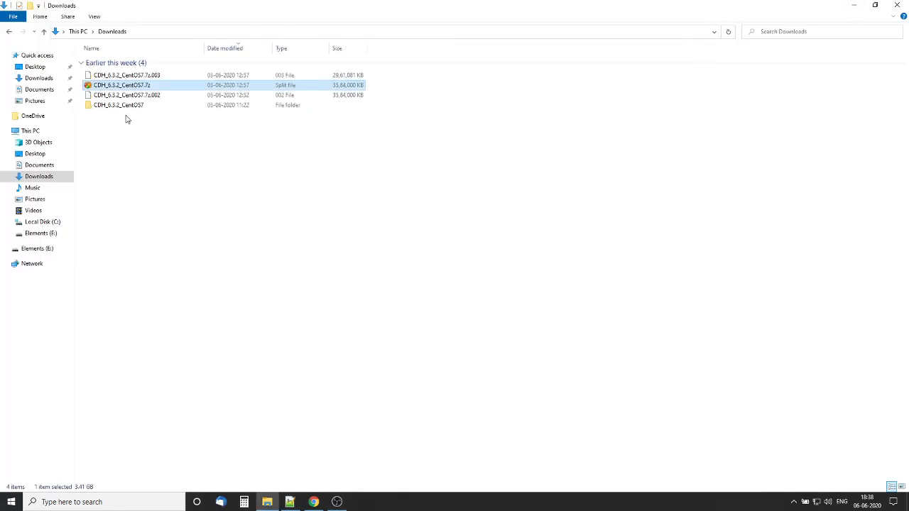
double_click(130, 105)
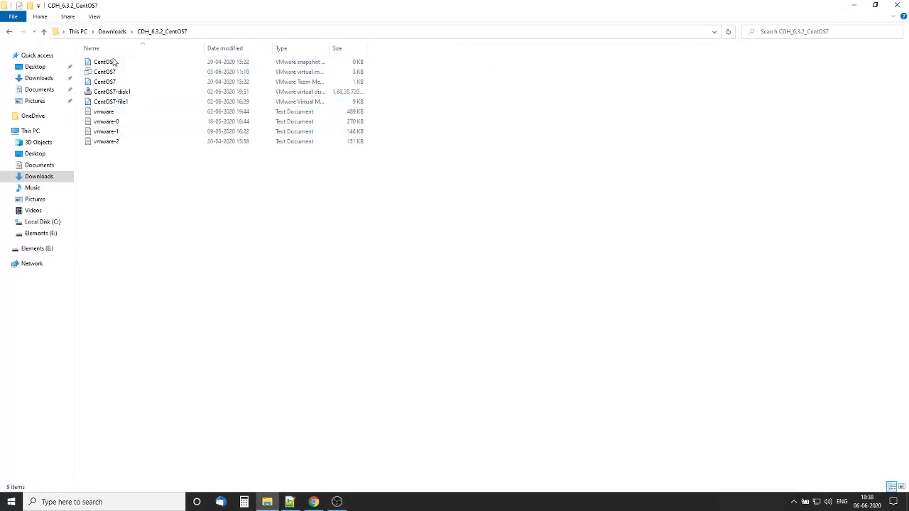
left_click(113, 31)
Launch VMware Workstation 15 Player via a 'vmpl' Windows search and maximize it
left_click(86, 502)
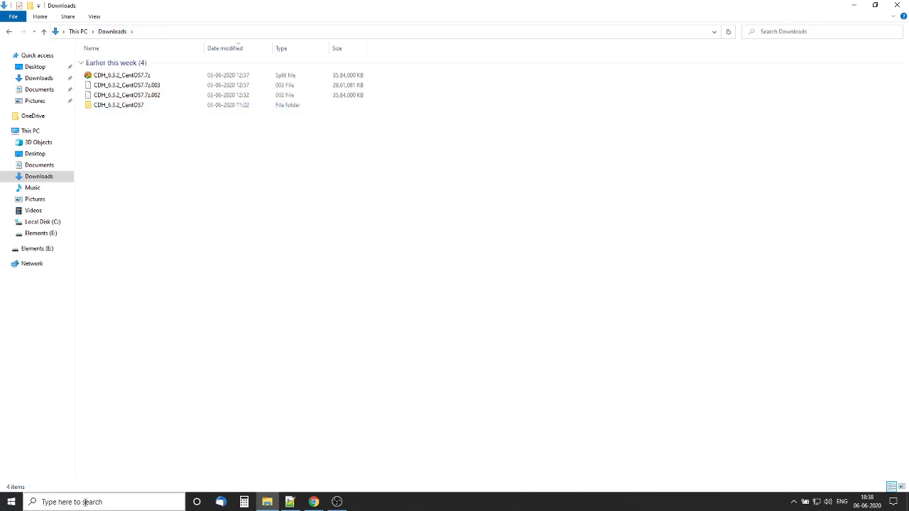
type("vmpl")
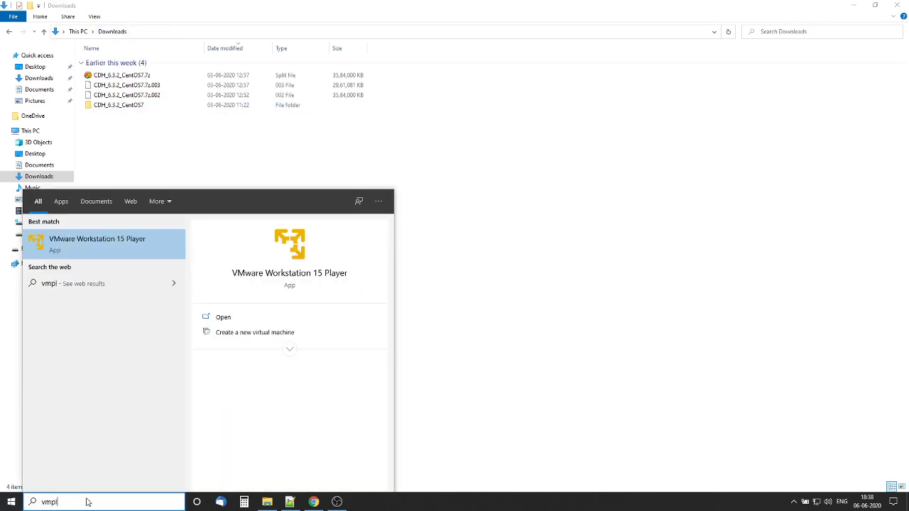
key("Return")
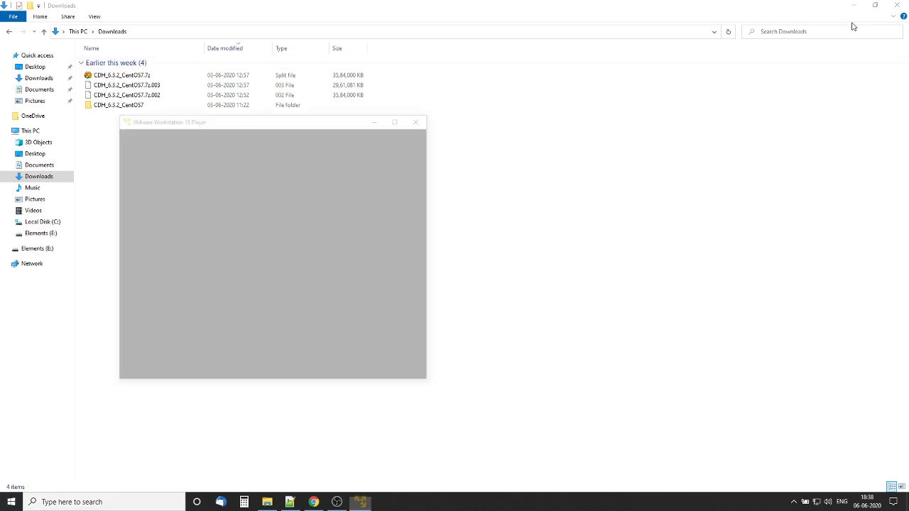
left_click(388, 118)
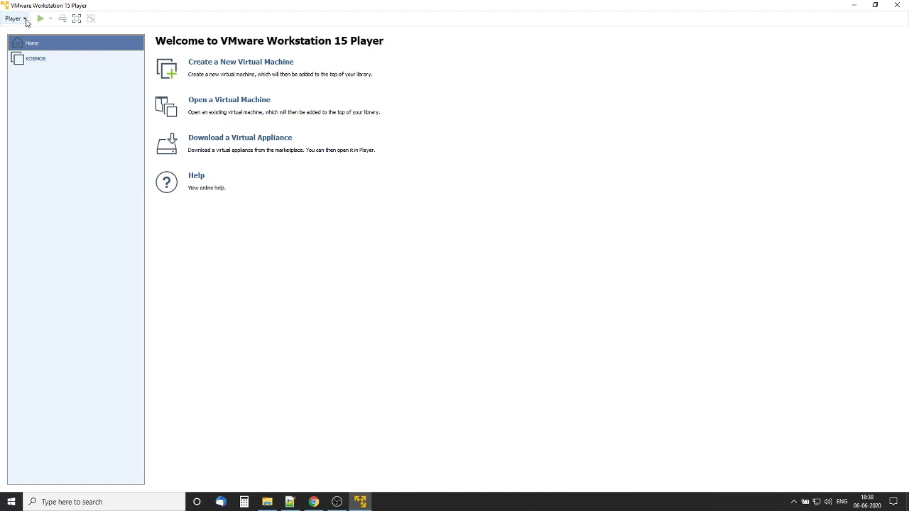
Open the CentOS7 virtual machine from Downloads\CDH_6.3.2_CentOS7
left_click(238, 101)
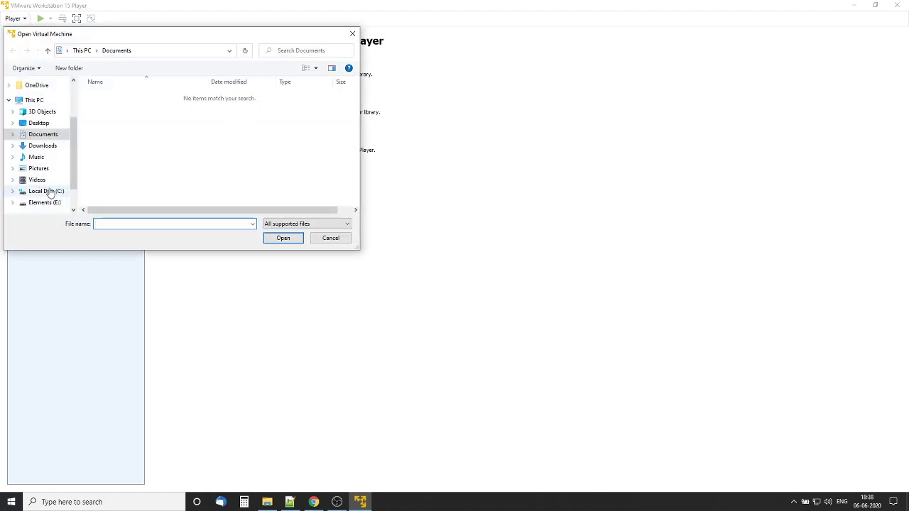
left_click(50, 146)
double_click(135, 110)
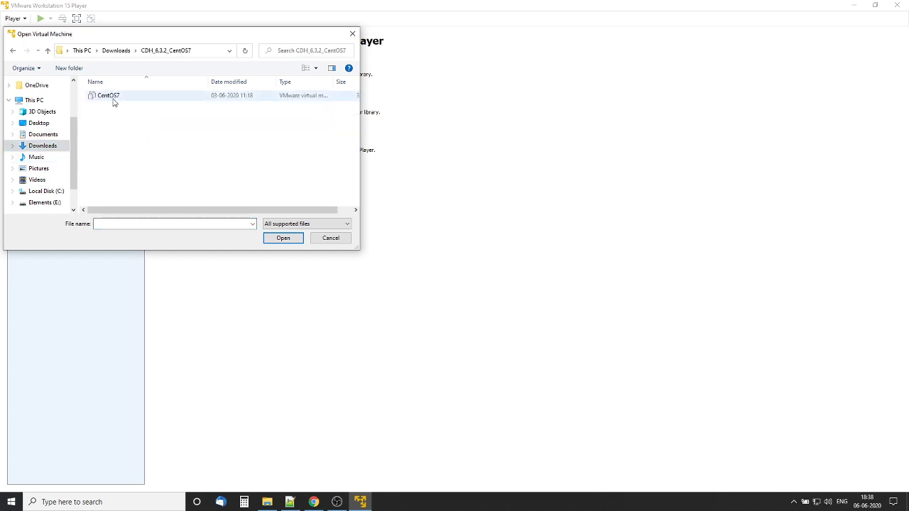
left_click(112, 98)
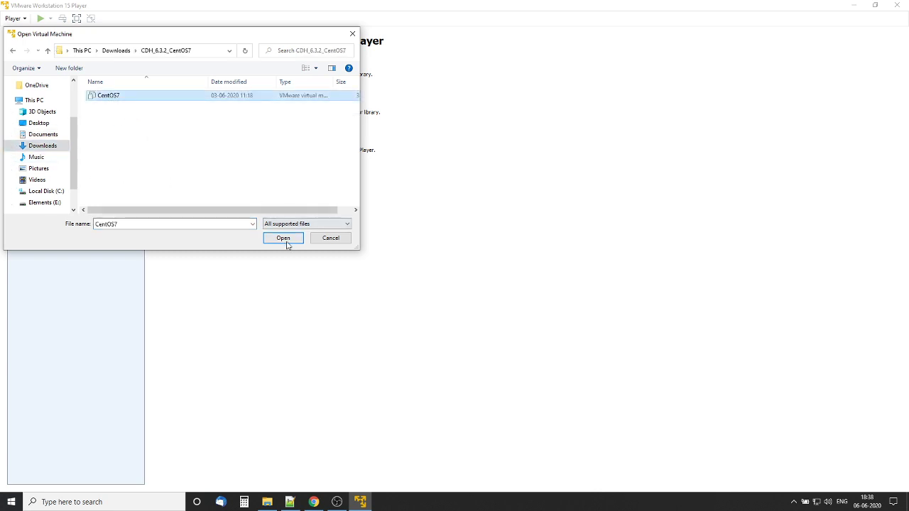
left_click(284, 239)
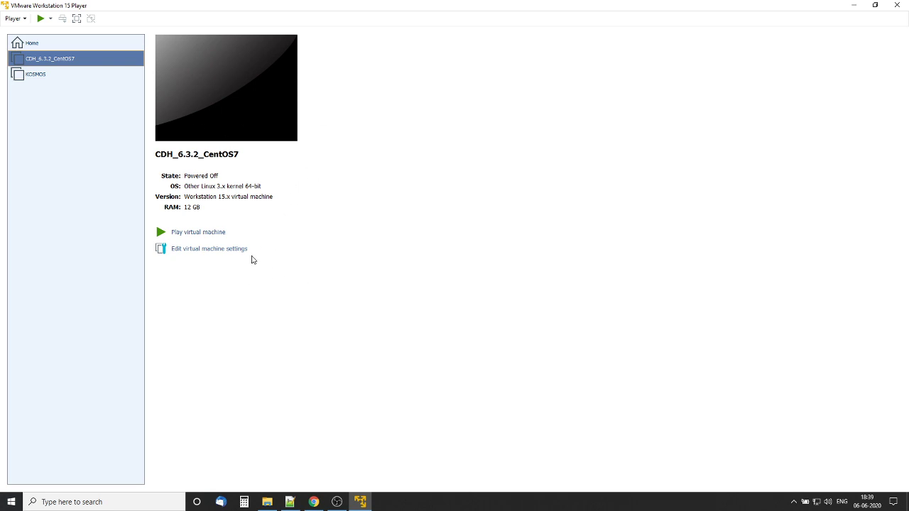
Verify the Network Adapter is set to NAT, then power on CDH_6.3.2_CentOS7
left_click(210, 253)
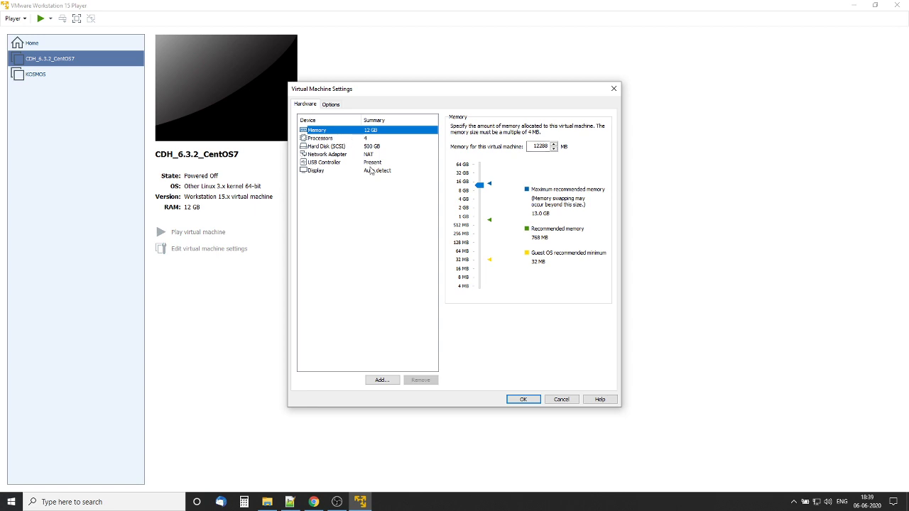
left_click(328, 154)
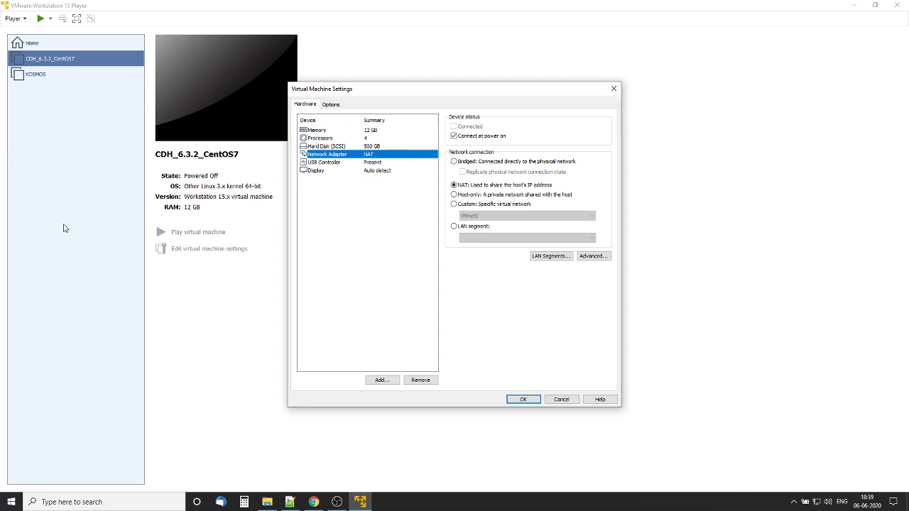
left_click(613, 88)
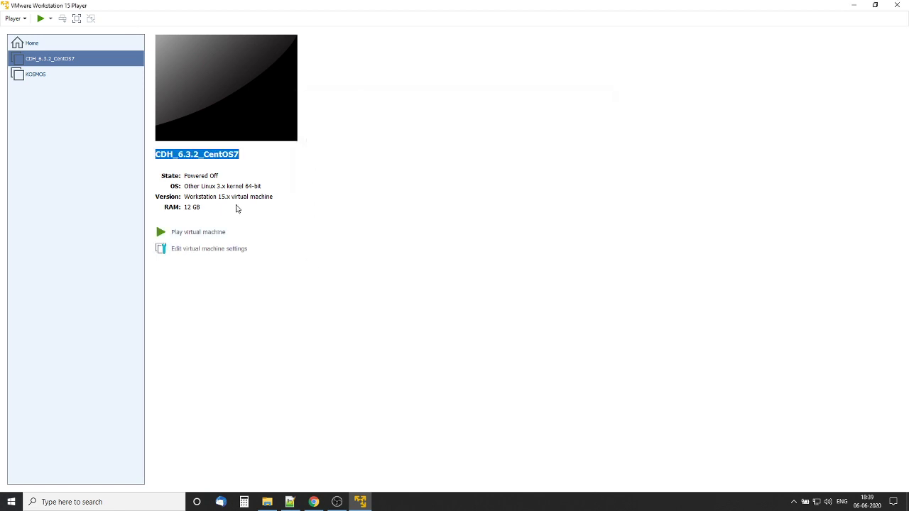
left_click(194, 233)
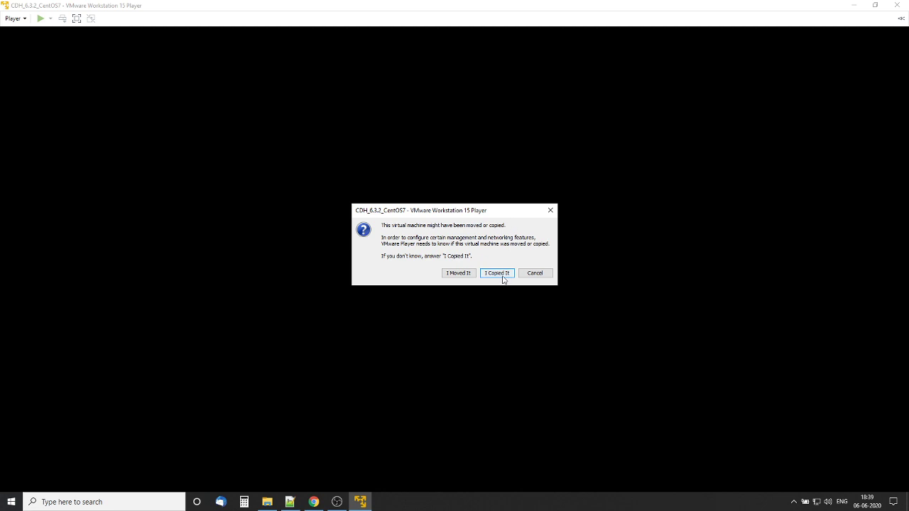
Answer 'I Copied It' to the moved-or-copied prompt
left_click(497, 273)
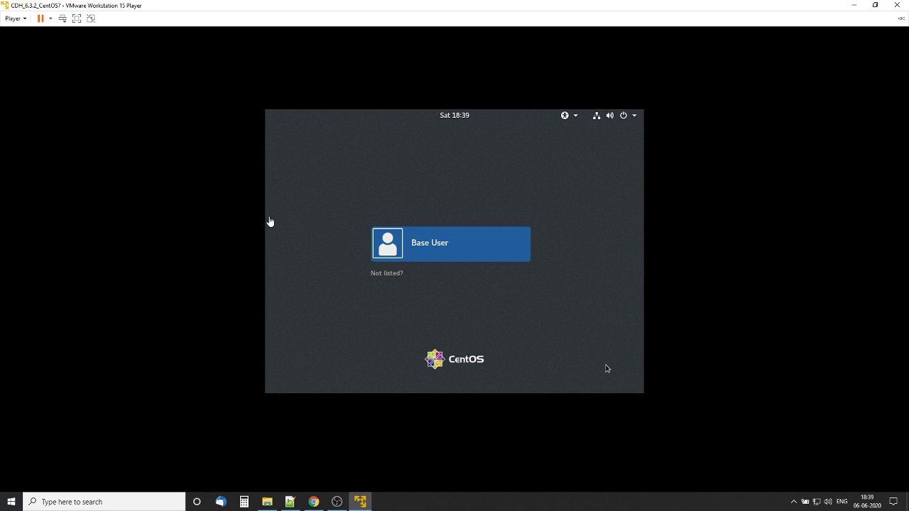
Switch to full screen and sign in to CentOS as Base User with the account password
left_click(76, 19)
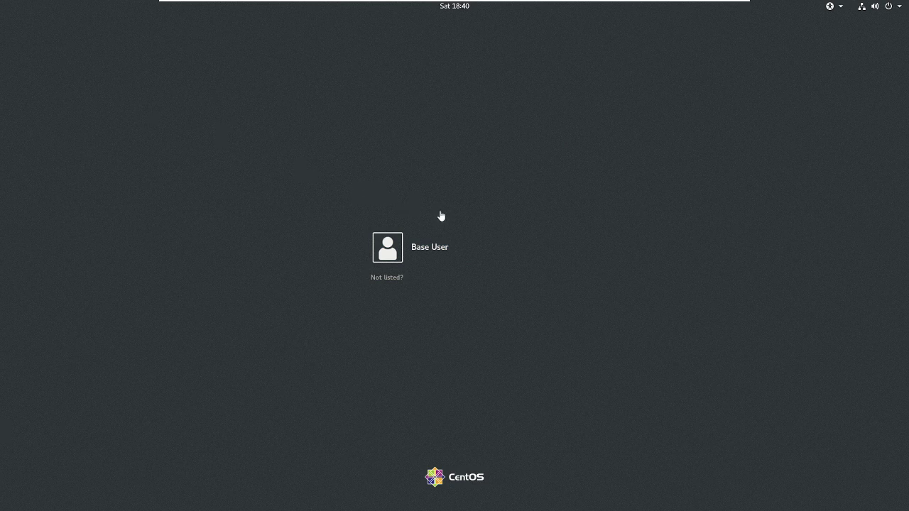
left_click(445, 253)
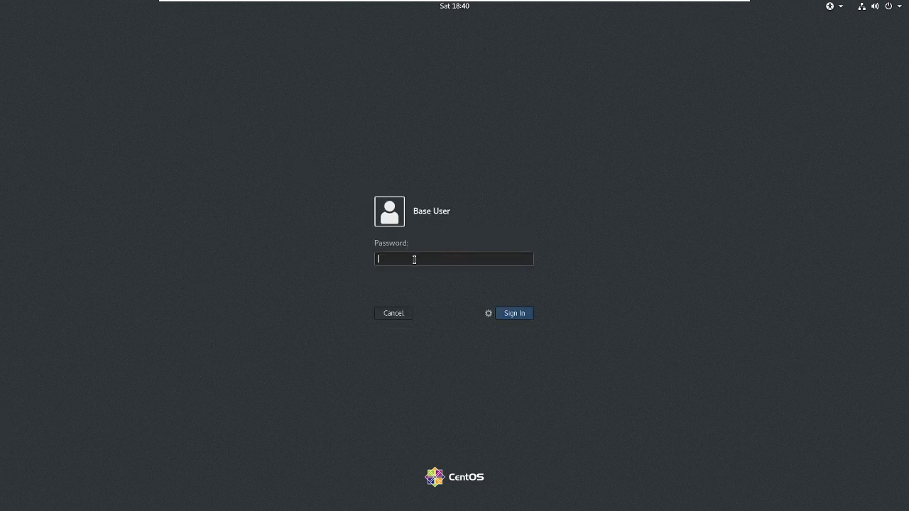
type("************")
left_click(519, 317)
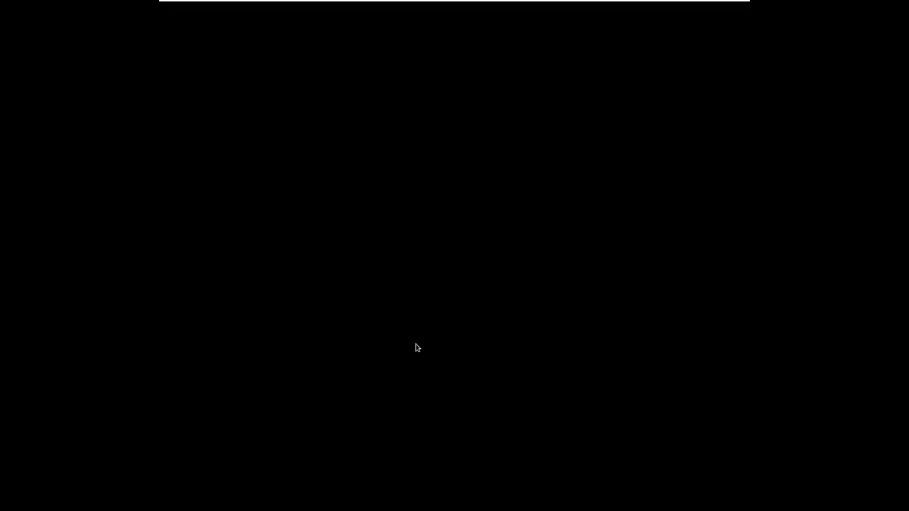
mouse_move(550, 5)
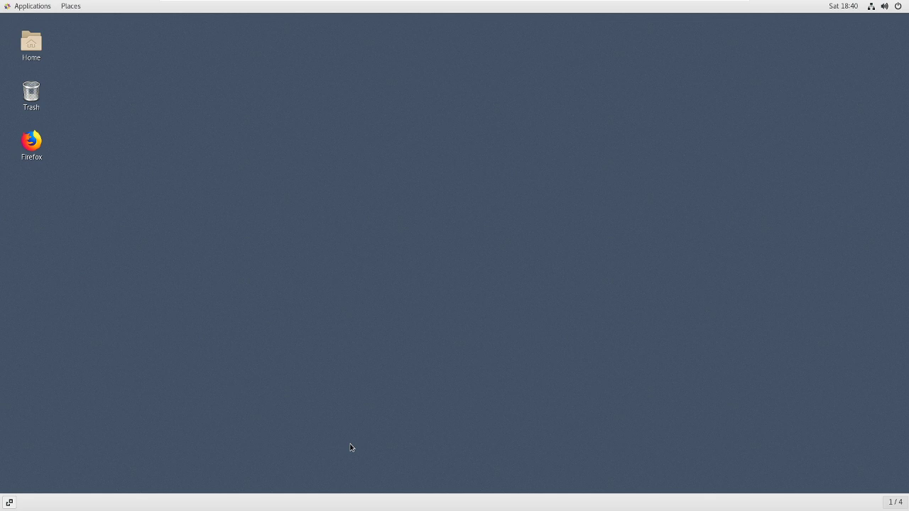
Launch Firefox in the CentOS guest, then minimize it to reveal the desktop
double_click(35, 144)
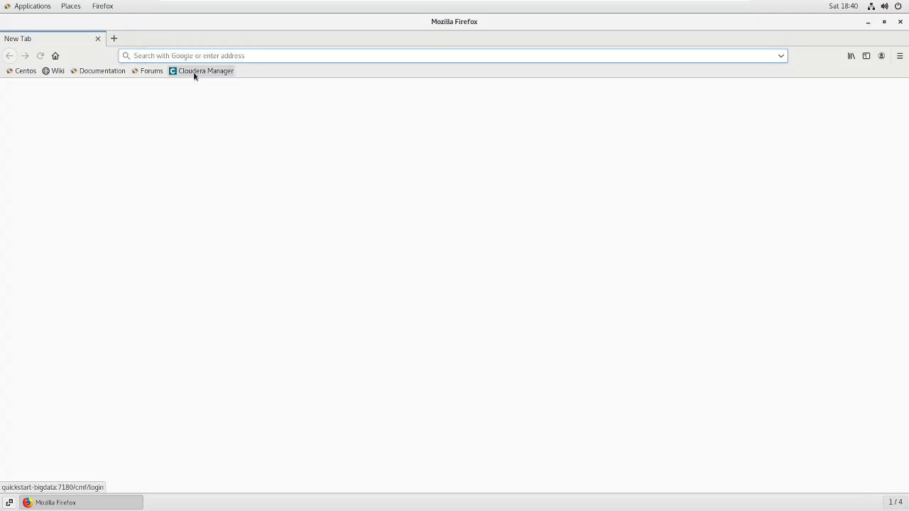
left_click(868, 22)
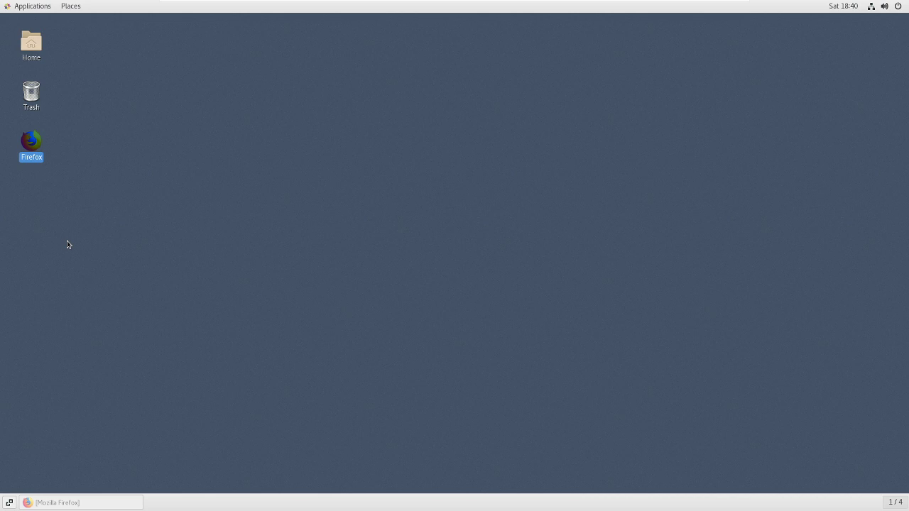
Start the eclipse launchers from both the eclipse and eclipse-scala folders in Home
left_click(37, 41)
double_click(37, 43)
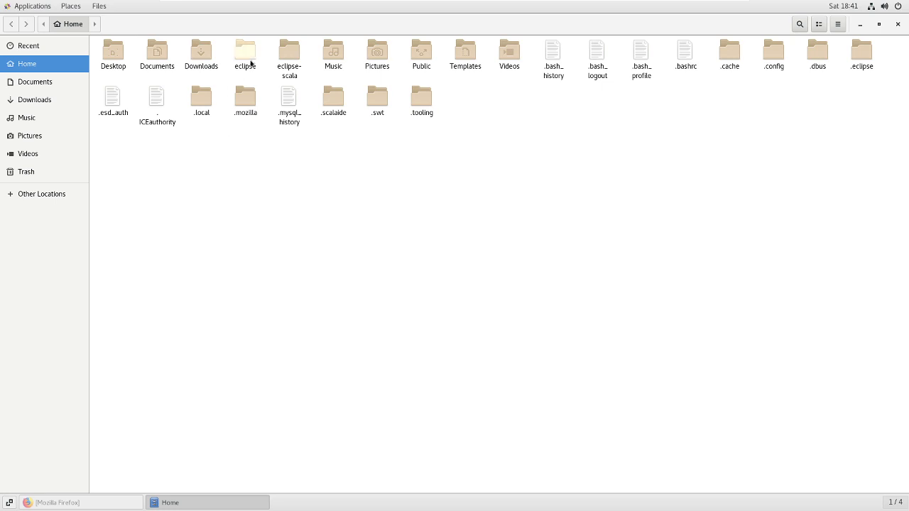
double_click(247, 57)
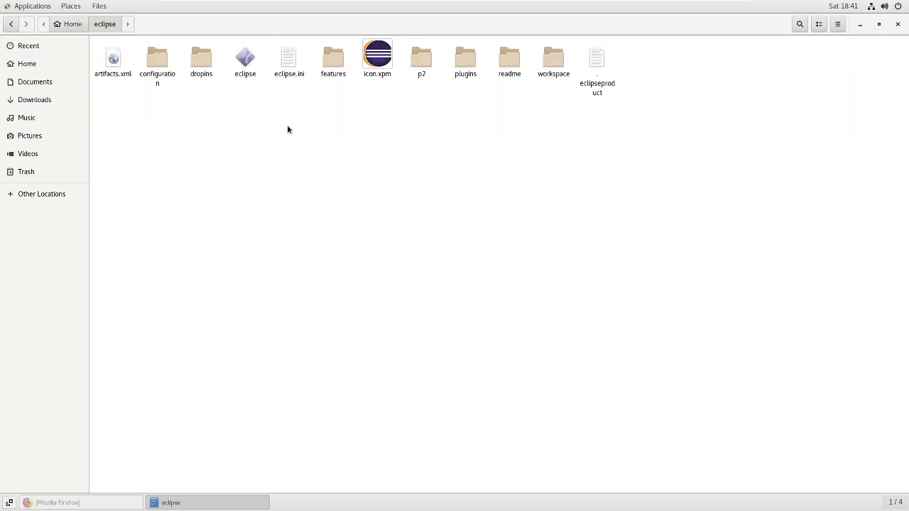
left_click(248, 61)
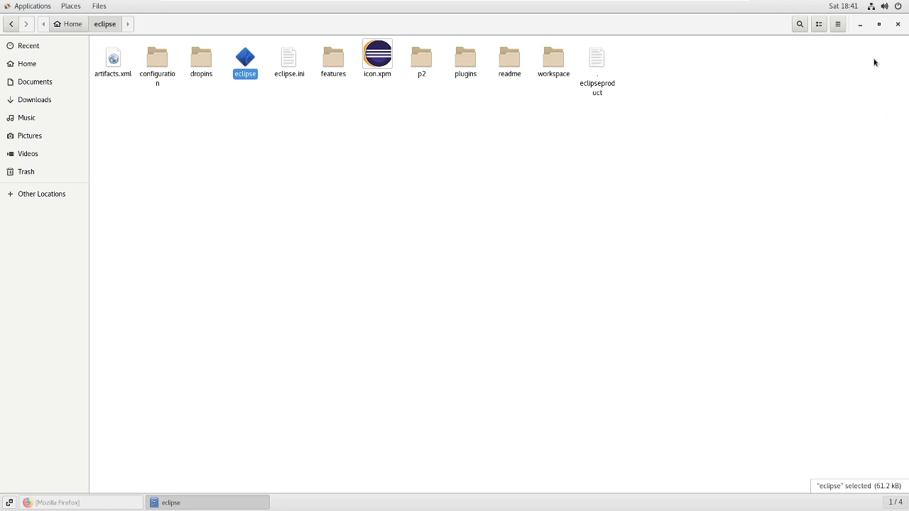
left_click(72, 25)
double_click(294, 77)
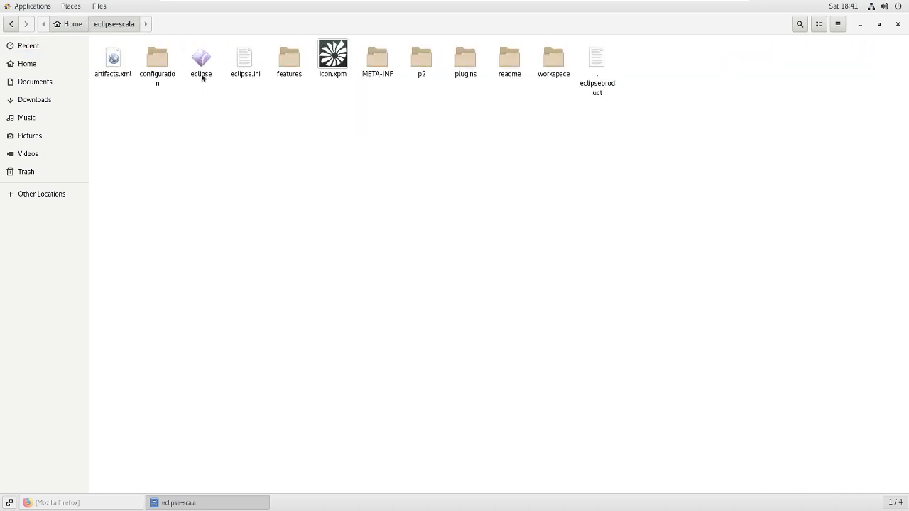
left_click(201, 77)
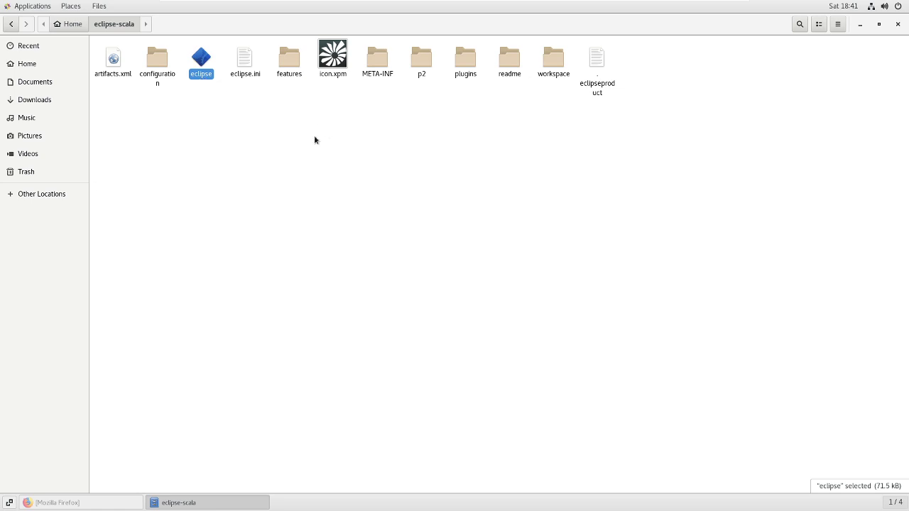
Set the file manager aside and start a Terminal from Applications while Eclipse loads
left_click(860, 27)
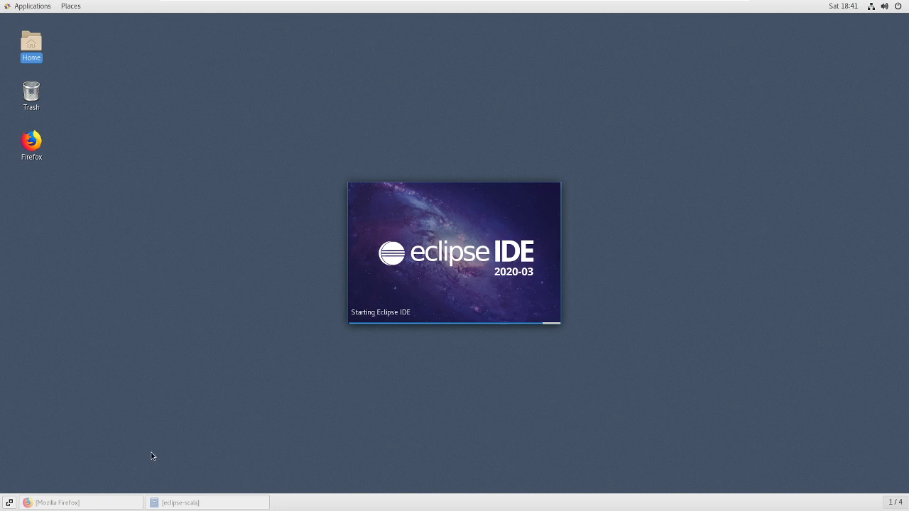
left_click(23, 7)
left_click(141, 122)
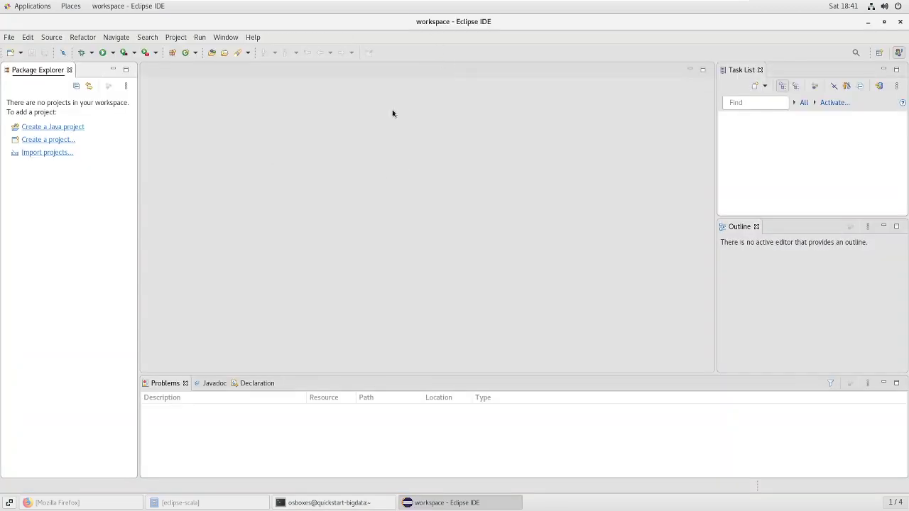
Maximize the terminal and log in to MySQL as root with the account password
left_click(329, 503)
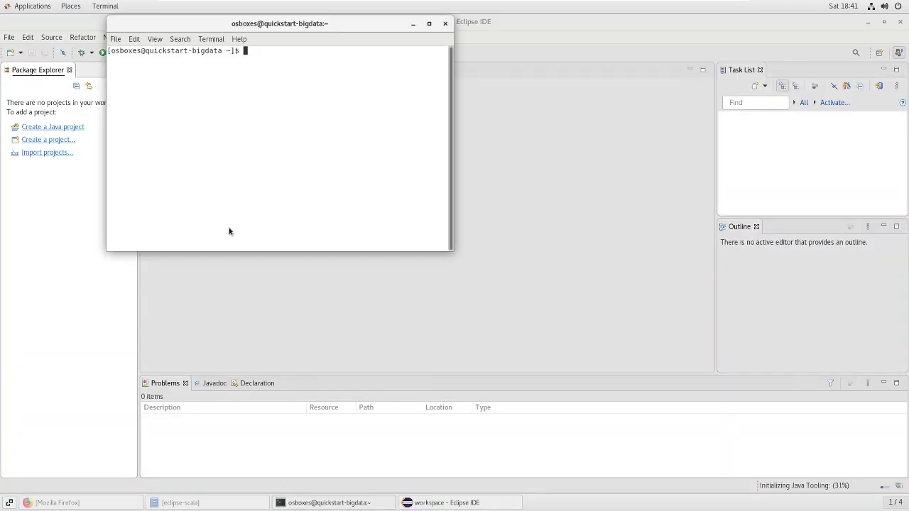
double_click(361, 24)
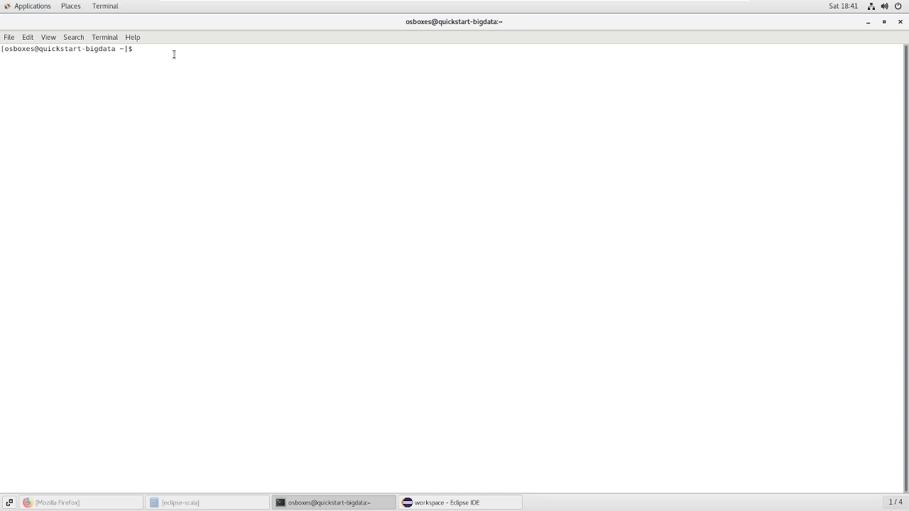
type("mysql -uroot -pbigdata")
key("Return")
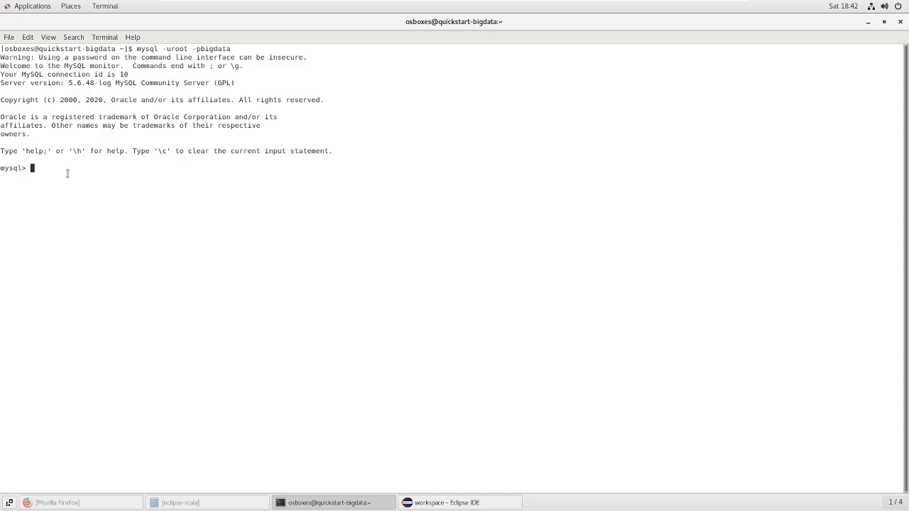
Run show databases; to list them, highlight retail_db, then quit MySQL with Ctrl+C
type("show databases;")
key("Return")
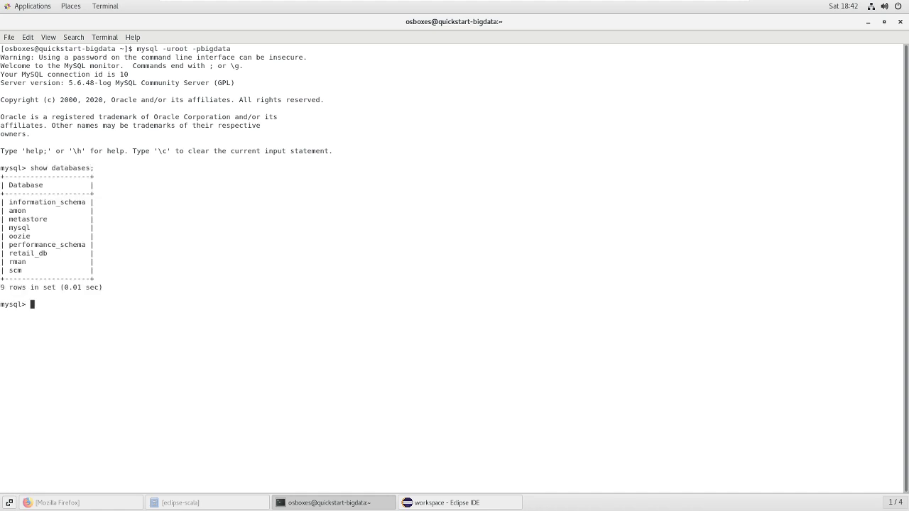
left_click_drag(8, 254, 47, 254)
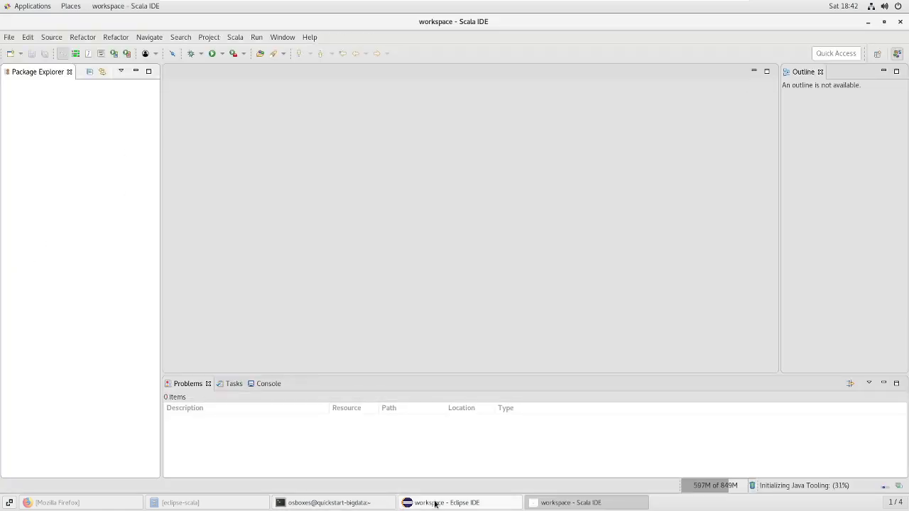
left_click(435, 503)
left_click(353, 504)
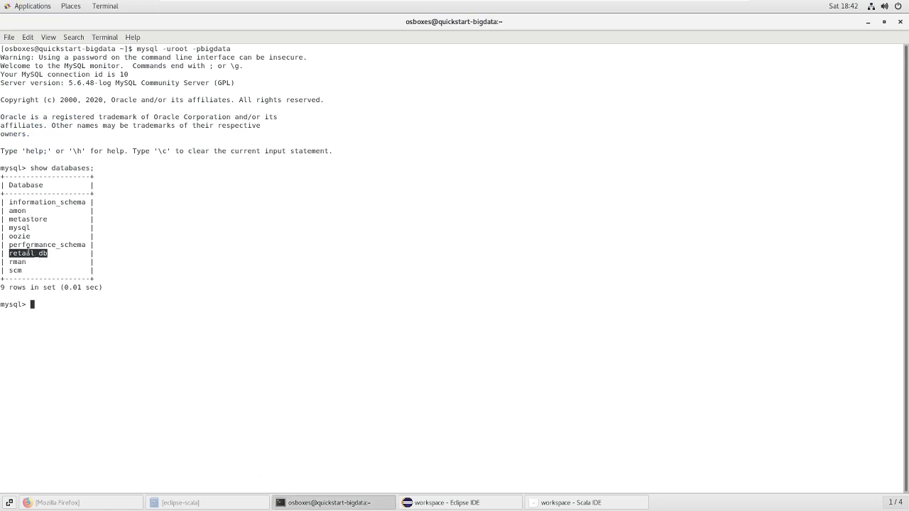
left_click(49, 308)
key("ctrl+c")
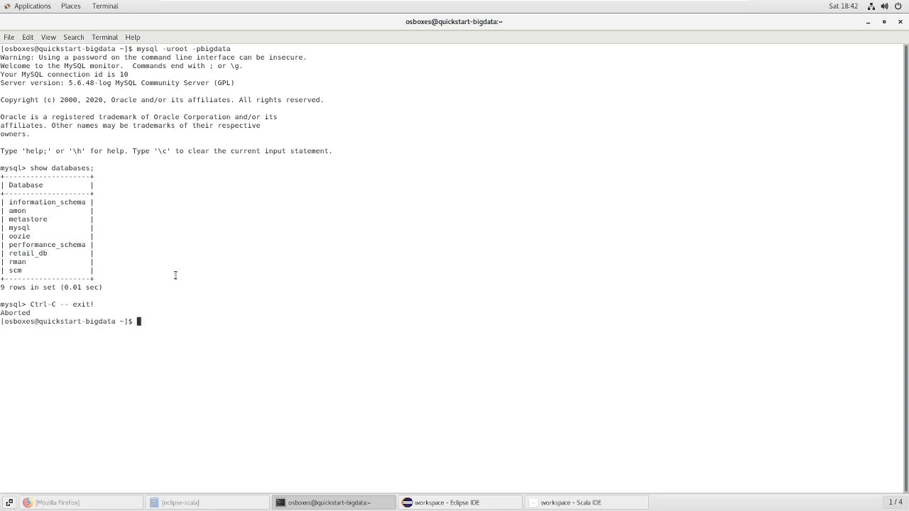
Close the Terminal, Eclipse IDE, Scala IDE and the eclipse-scala folder window
left_click(901, 21)
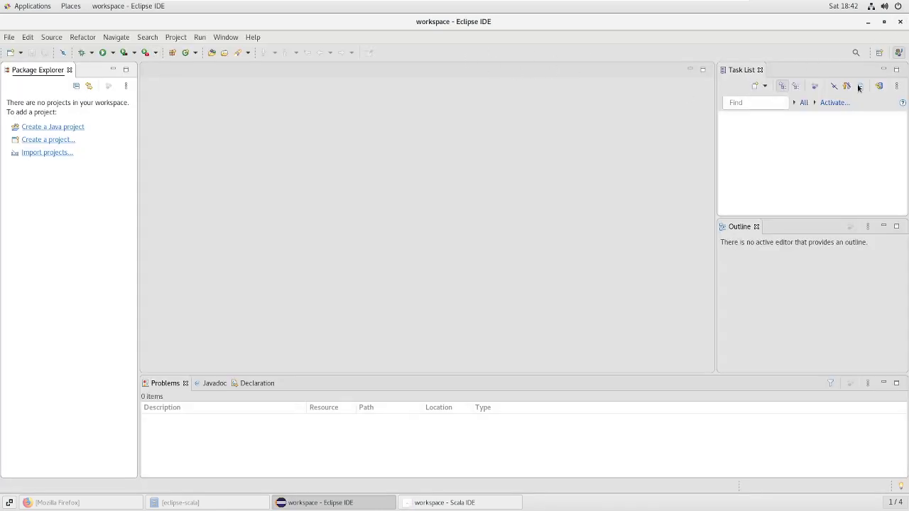
left_click(901, 21)
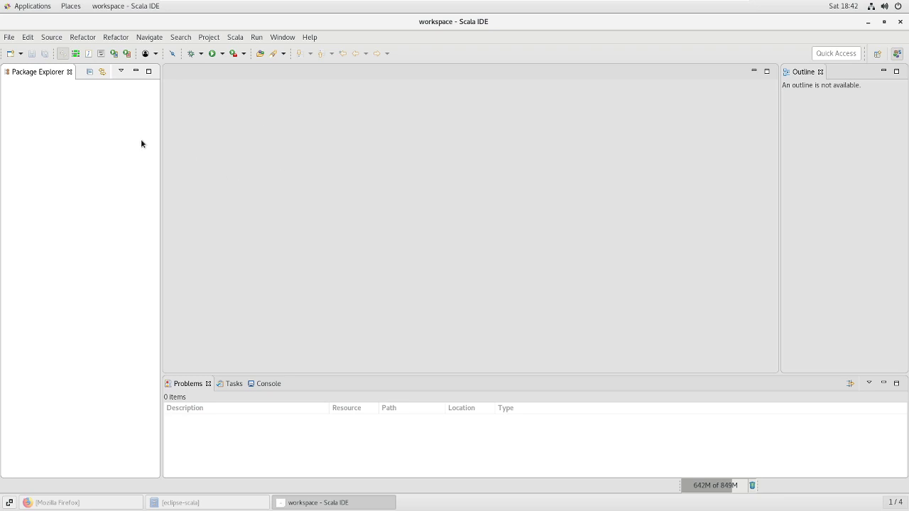
left_click(900, 21)
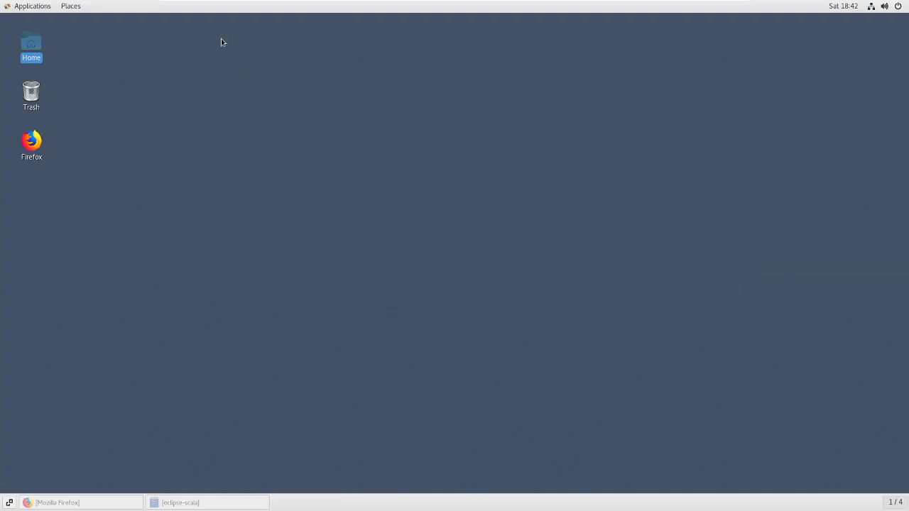
left_click(86, 162)
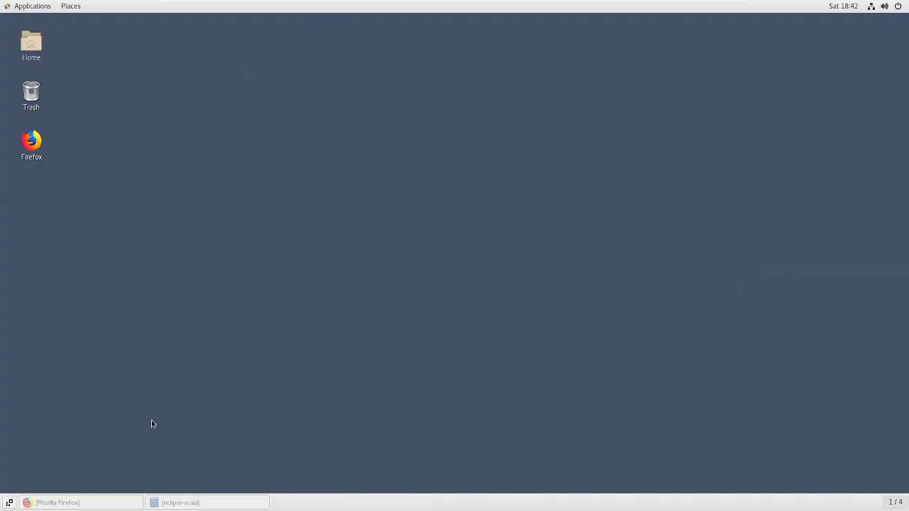
left_click(205, 502)
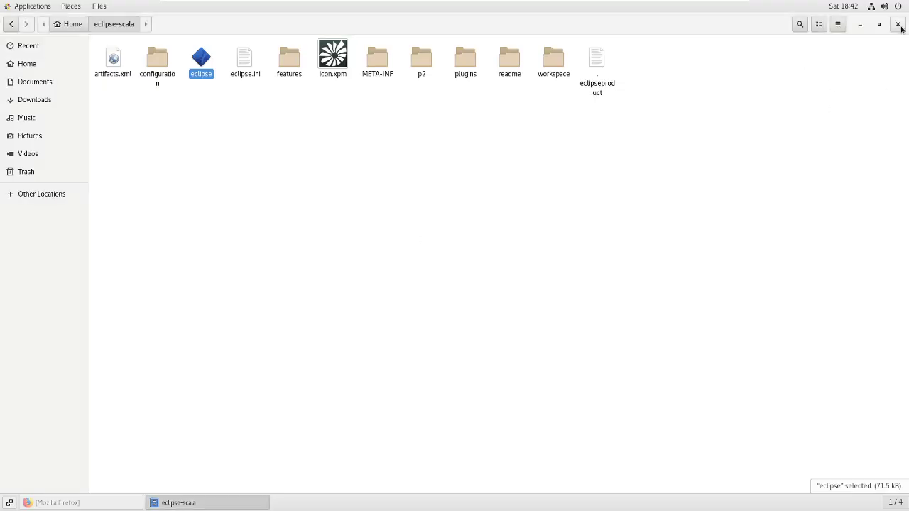
left_click(897, 24)
Sign in to Cloudera Manager as admin via its bookmark, choosing not to save the login
left_click(142, 502)
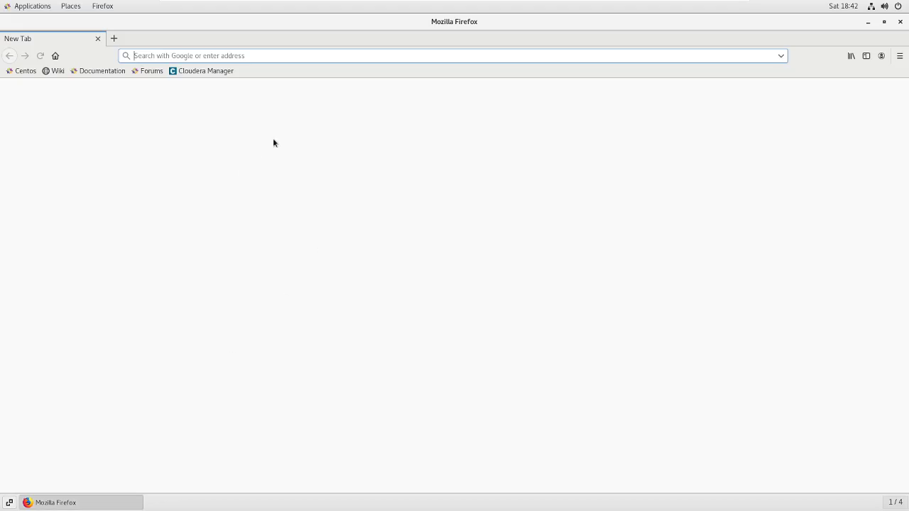
left_click(189, 70)
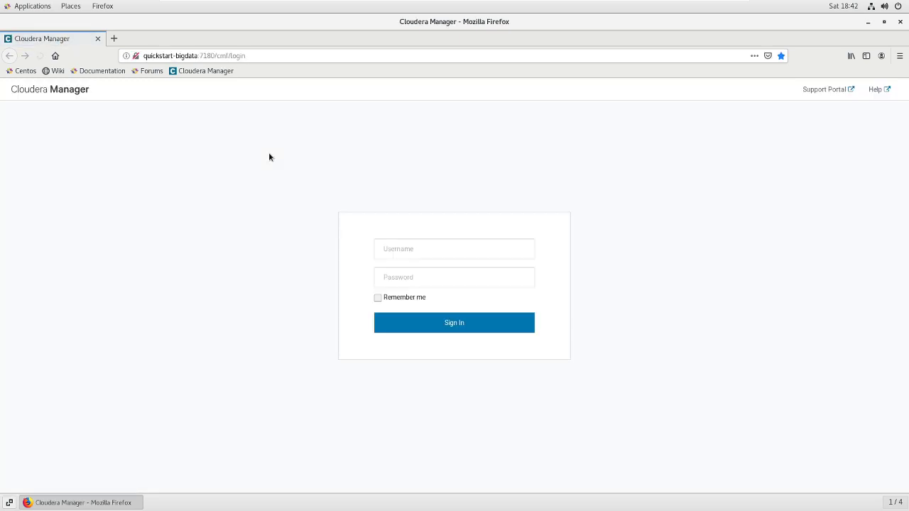
left_click(409, 249)
type("adm")
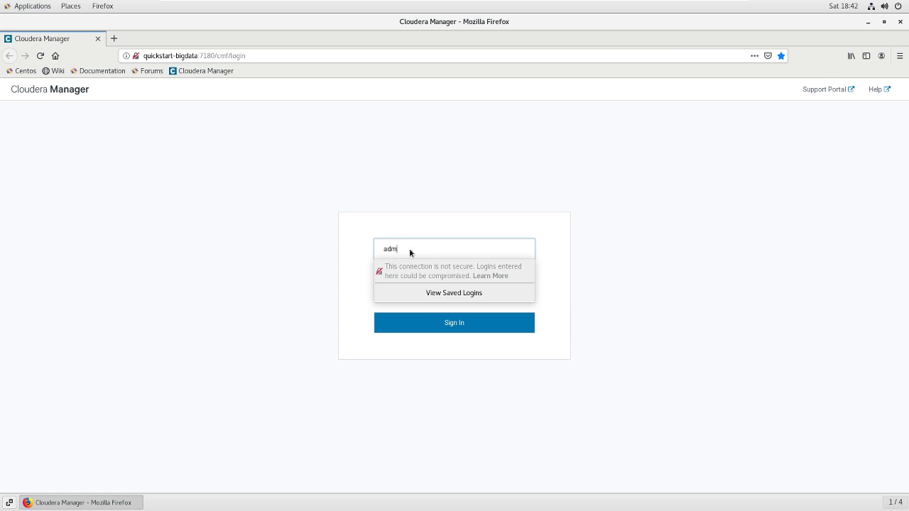
type("in")
key("Tab")
type("admin")
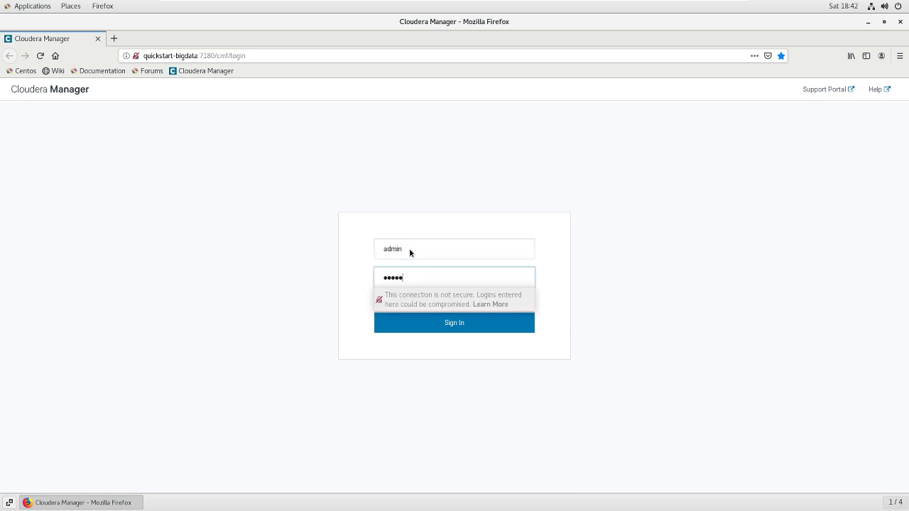
left_click(459, 322)
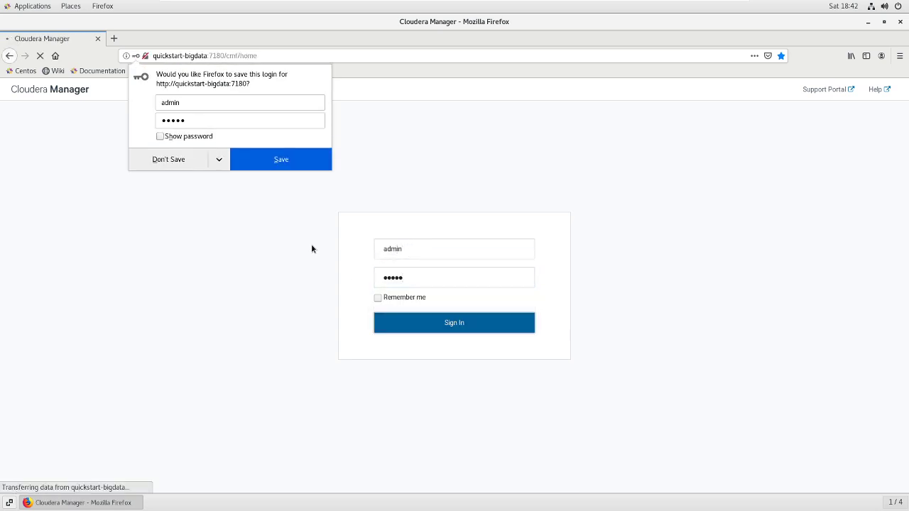
left_click(171, 160)
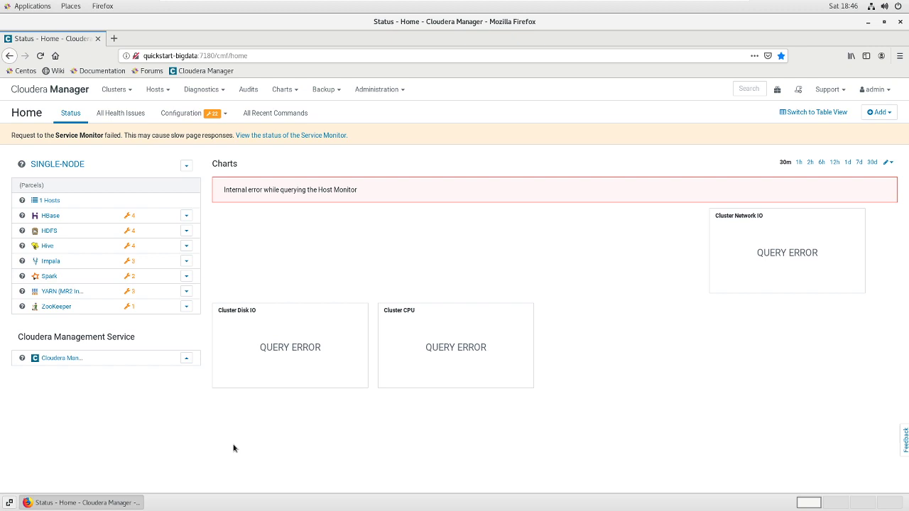
Open a maximized Terminal and run ifconfig to list the network interfaces
left_click(42, 7)
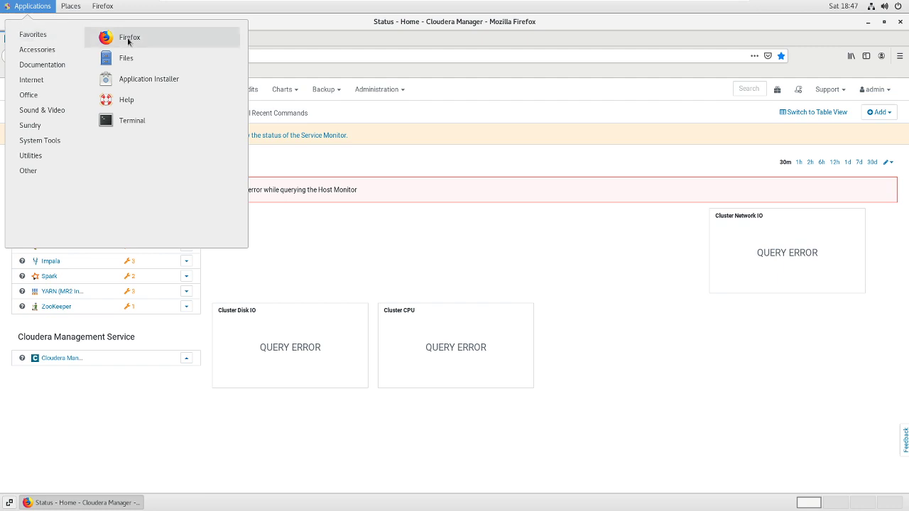
left_click(131, 120)
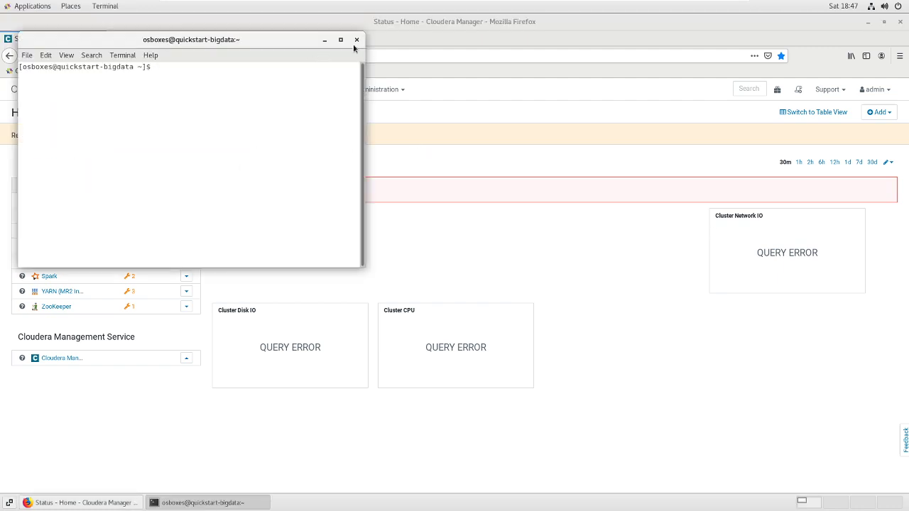
left_click(341, 39)
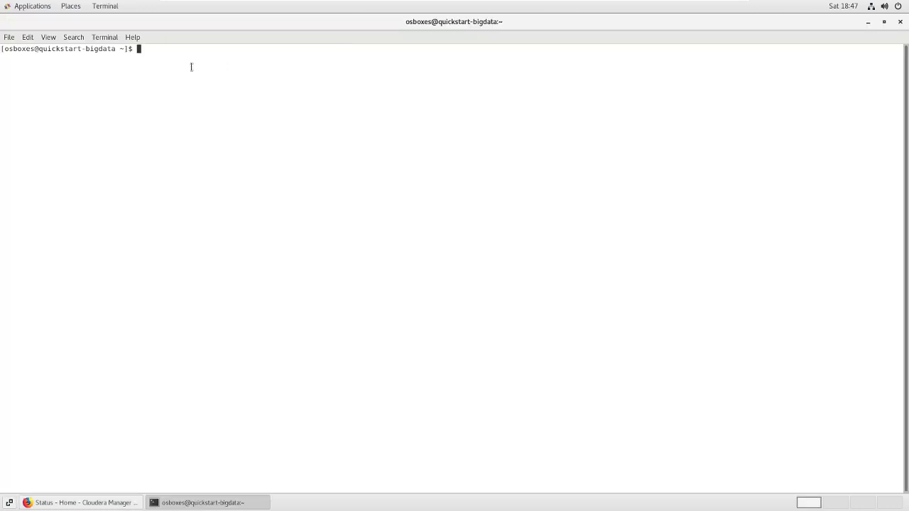
type("ifconfig")
key("Return")
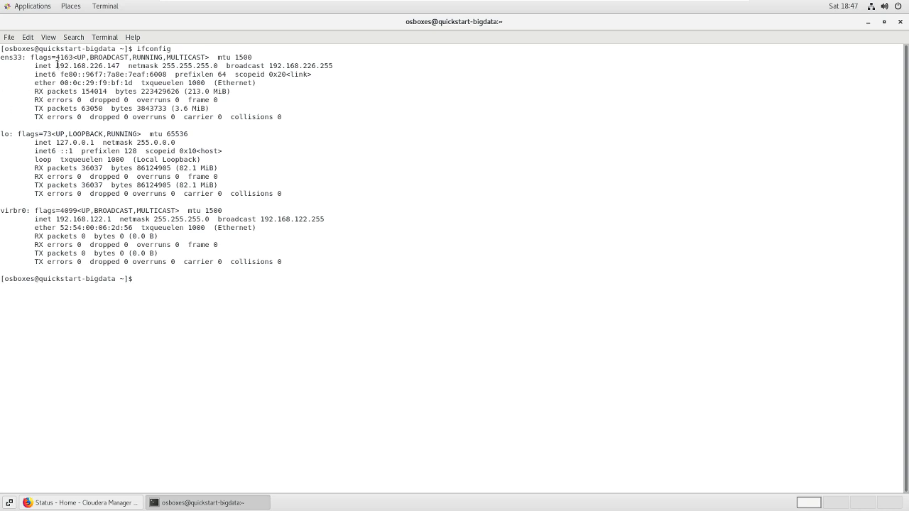
Copy the ens33 inet address 192.168.226.147
left_click_drag(56, 65, 120, 66)
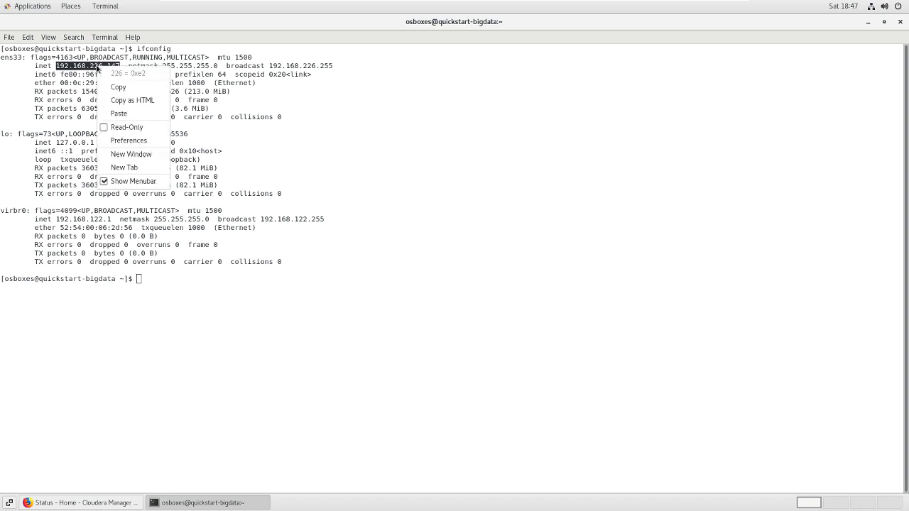
right_click(97, 66)
left_click(124, 87)
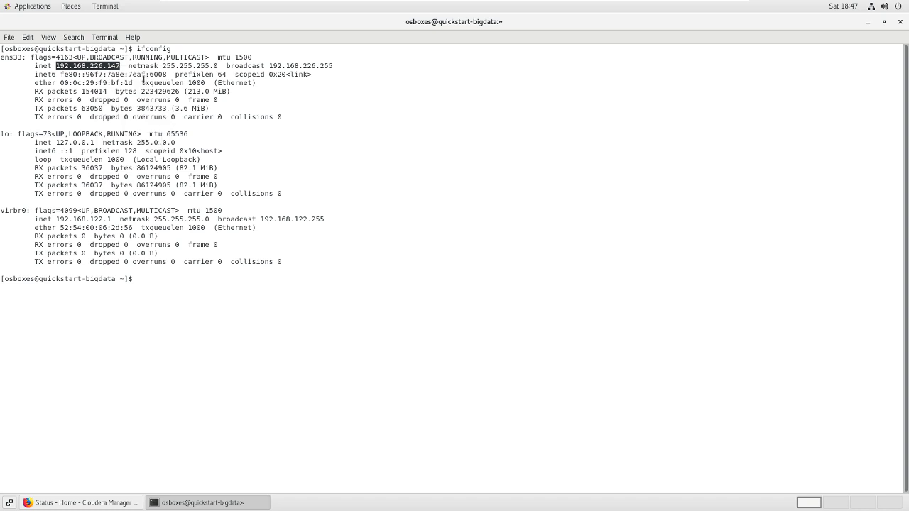
Paste 192.168.226.147 into a new Text Editor document, then return to the Terminal
left_click(26, 10)
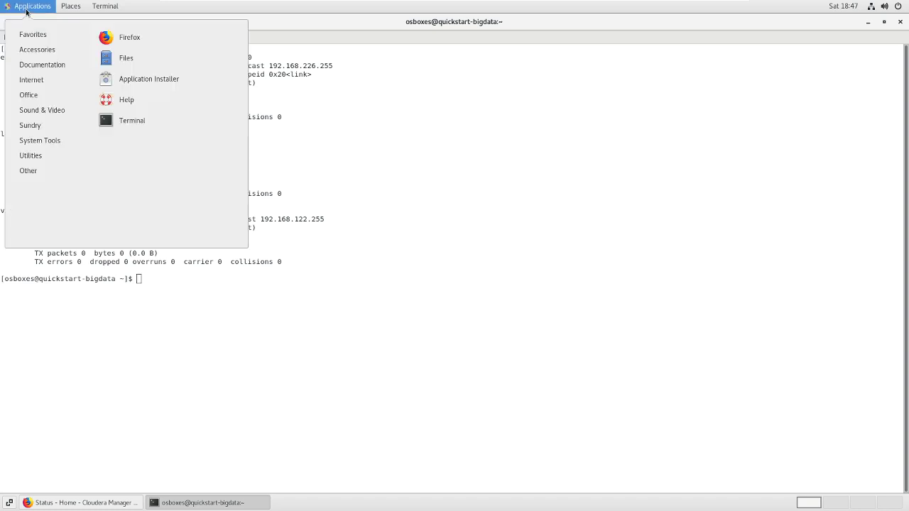
mouse_move(39, 50)
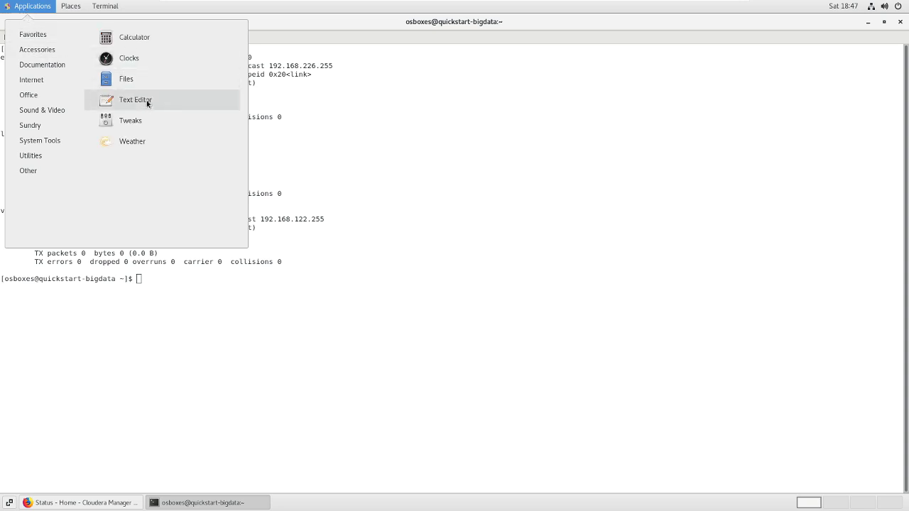
left_click(147, 102)
key("ctrl+v")
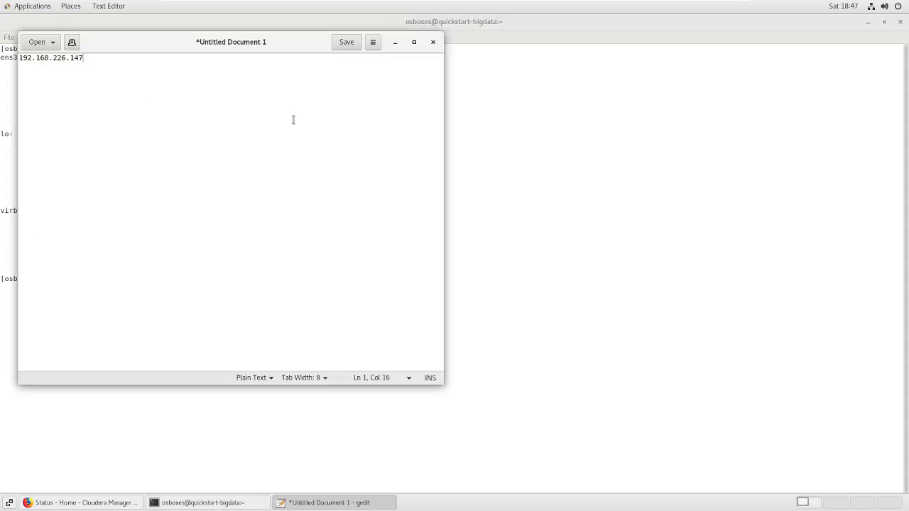
left_click(570, 120)
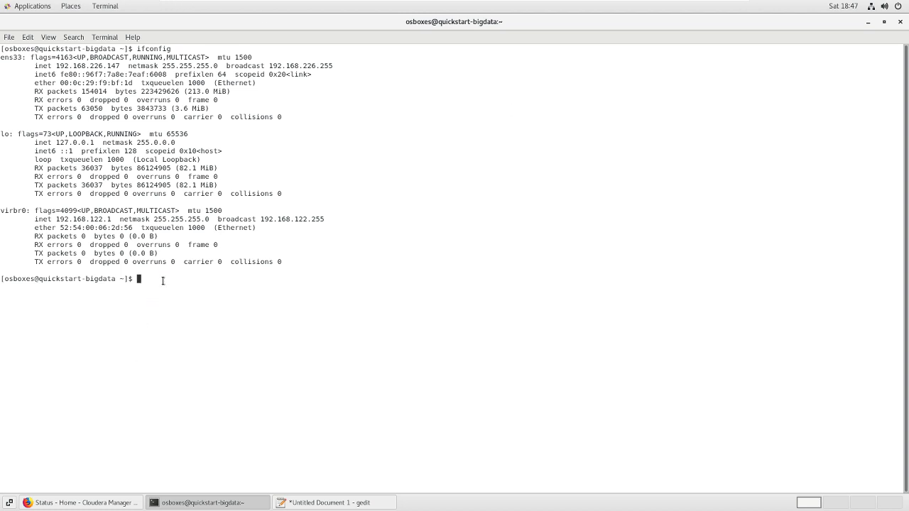
Run sudo gedit /etc/hosts to edit the hosts file as administrator
type("sudo gedit /etc/hosts")
key("Return")
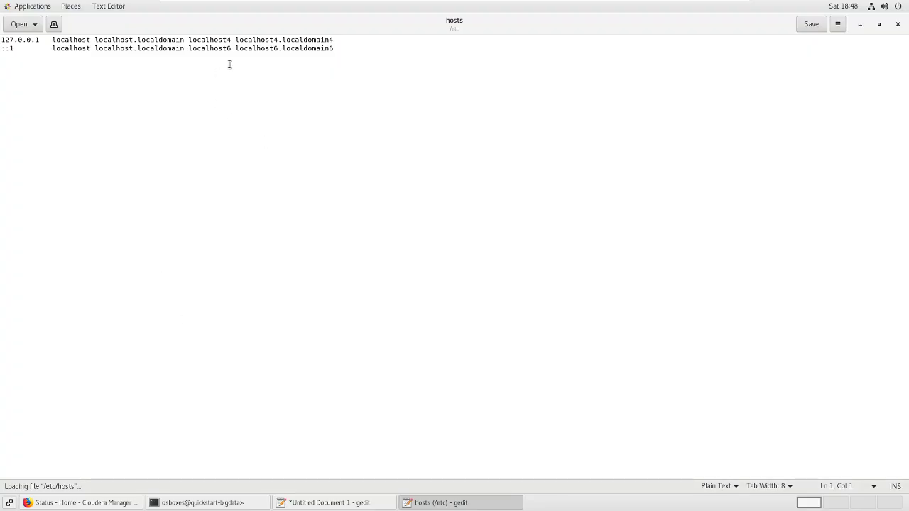
Add a new hosts line with 192.168.226.147 followed by the hostname quickstart-bigdat
key("ctrl+End")
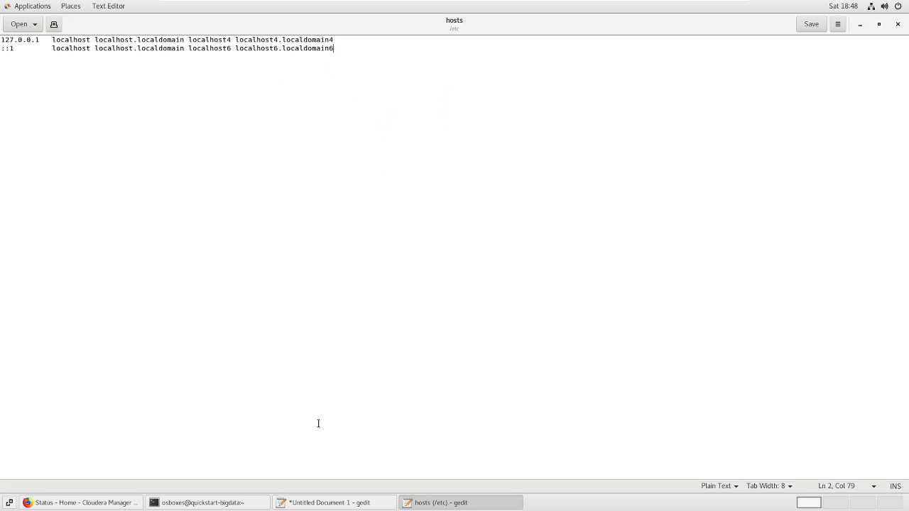
left_click(357, 502)
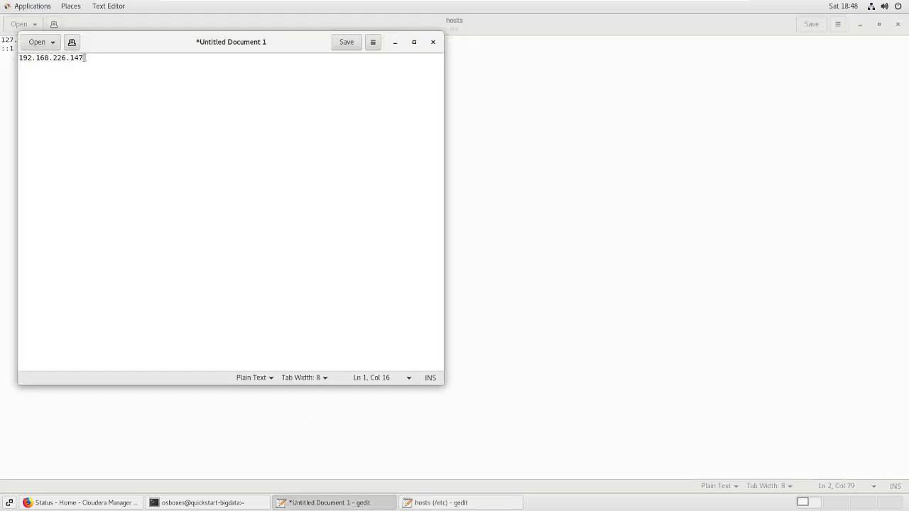
left_click_drag(84, 58, 18, 57)
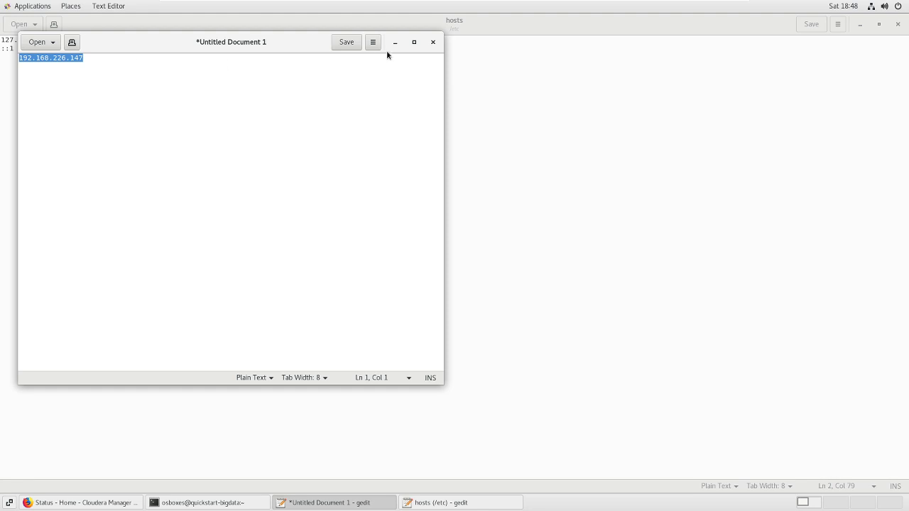
left_click(395, 42)
key("Return")
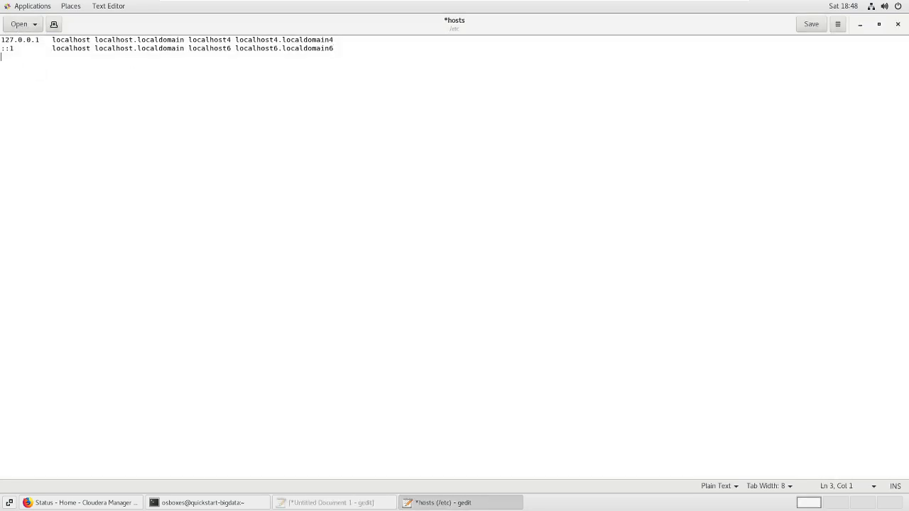
key("ctrl+v")
type("qui")
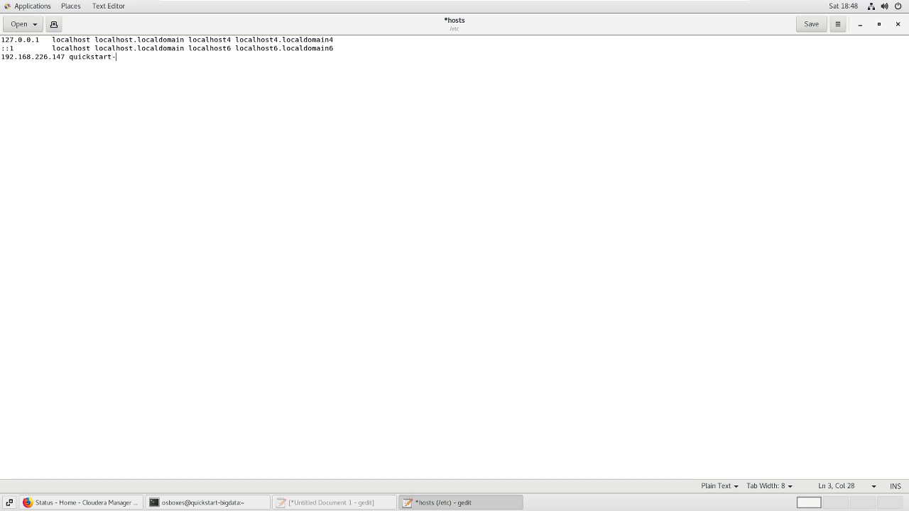
type("ckstart-bigdata")
Complete the hostname quickstart-bigdata on line 3, save /etc/hosts and close it
left_click_drag(72, 61, 149, 59)
left_click_drag(65, 57, 2, 49)
left_click(82, 57)
left_click(148, 58)
left_click(810, 27)
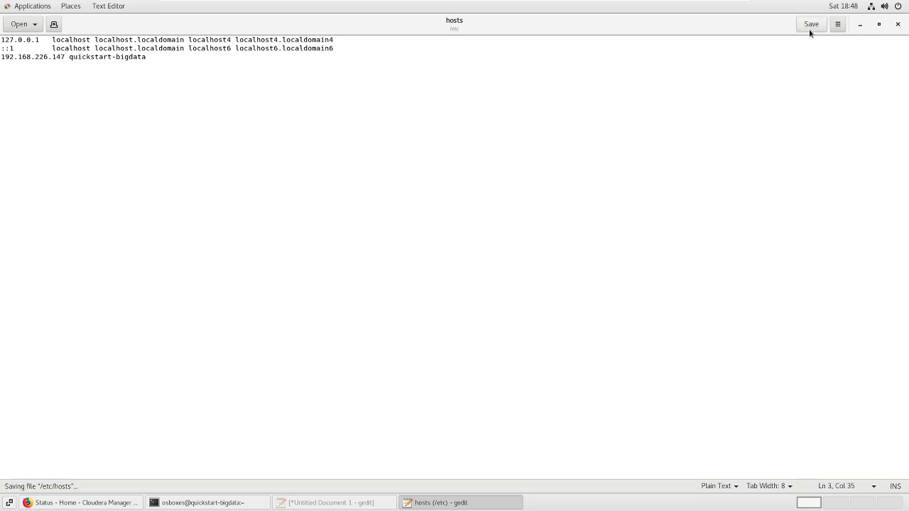
left_click(898, 24)
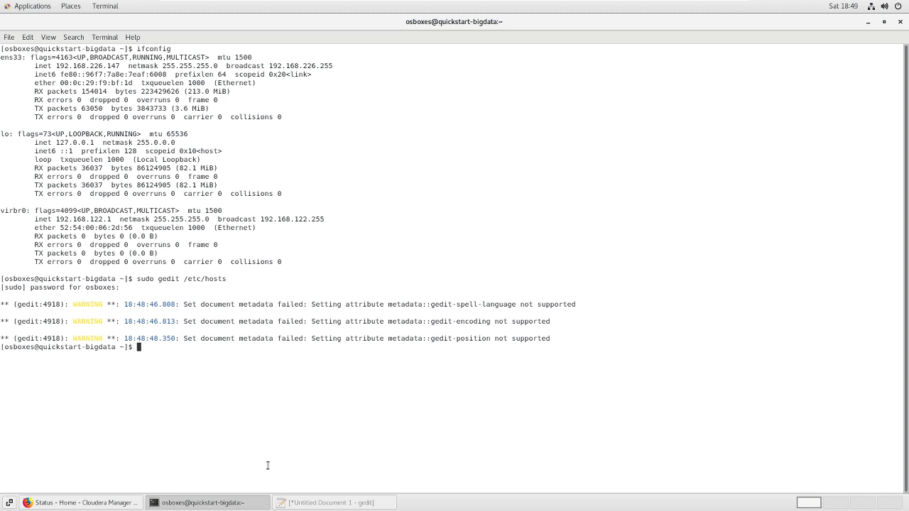
Open Hosts > All Hosts in Cloudera Manager and select the old IP 192.168.226.145
left_click(61, 502)
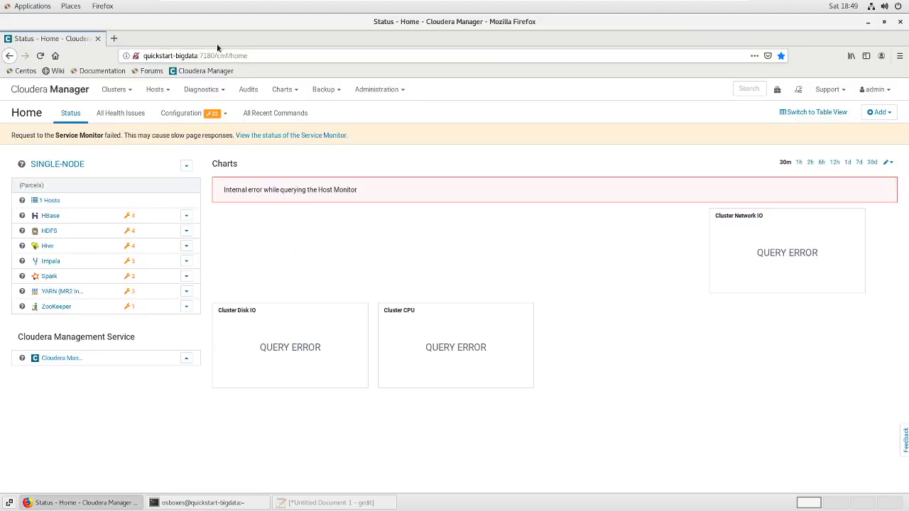
left_click(156, 90)
left_click(173, 114)
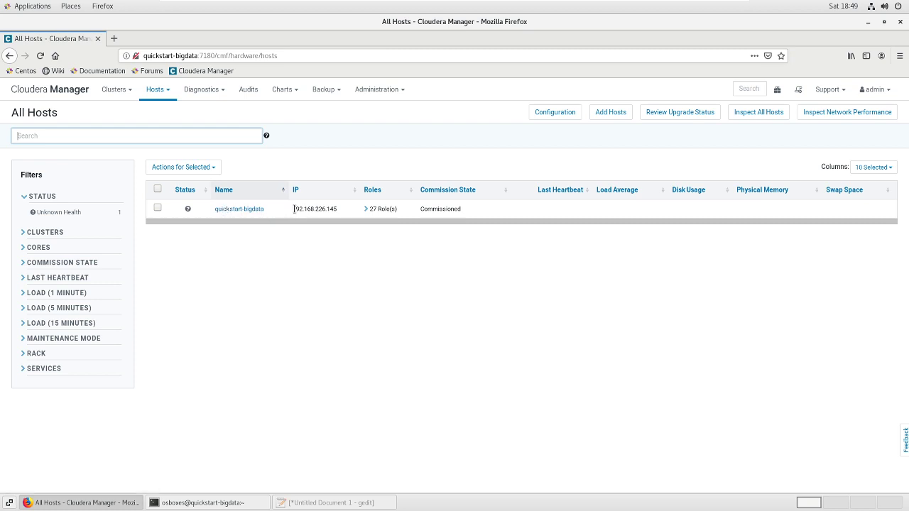
mouse_move(294, 209)
left_mouse_down()
mouse_move(339, 211)
mouse_move(292, 210)
left_mouse_up()
left_click(339, 211)
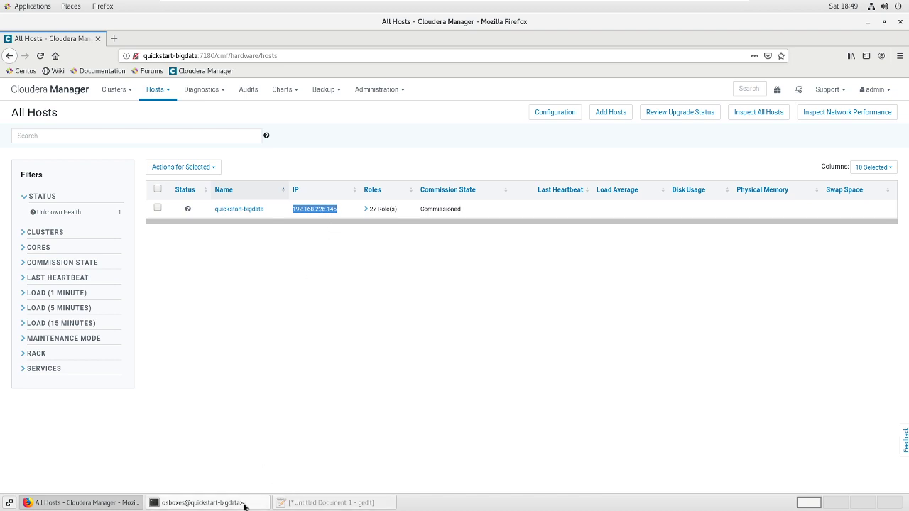
left_click(206, 502)
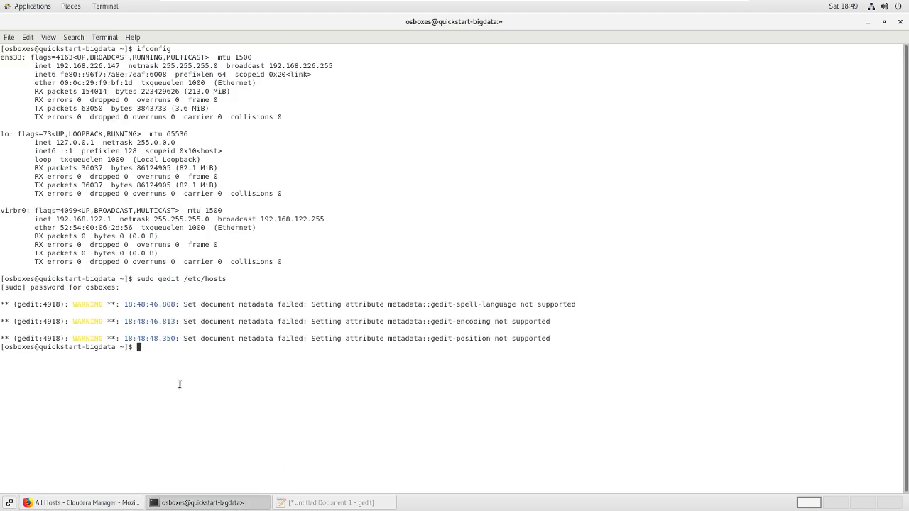
Run 'sudo gedit /etc/cloudera-scm-agent/config.ini' to edit the agent config as root
type("sudo /etc/cl")
key("Tab")
type("a")
key("Tab")
key("Left")
key("Left")
key("Left")
key("Left")
key("Left")
key("Left")
key("Left")
key("Left")
key("Left")
key("Left")
key("Left")
key("Left")
key("Left")
key("Left")
key("Left")
key("Left")
key("Left")
key("Left")
key("Left")
key("Left")
key("Left")
key("Left")
key("Left")
key("Left")
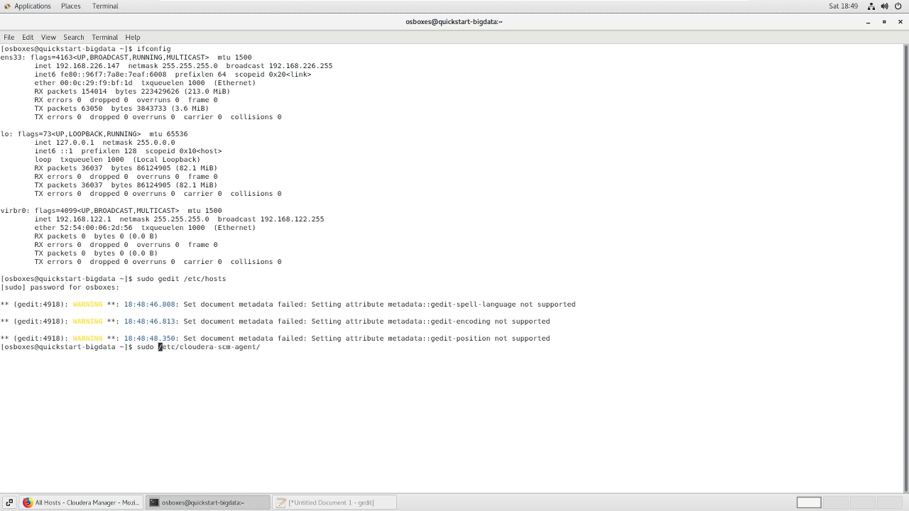
type("gedit")
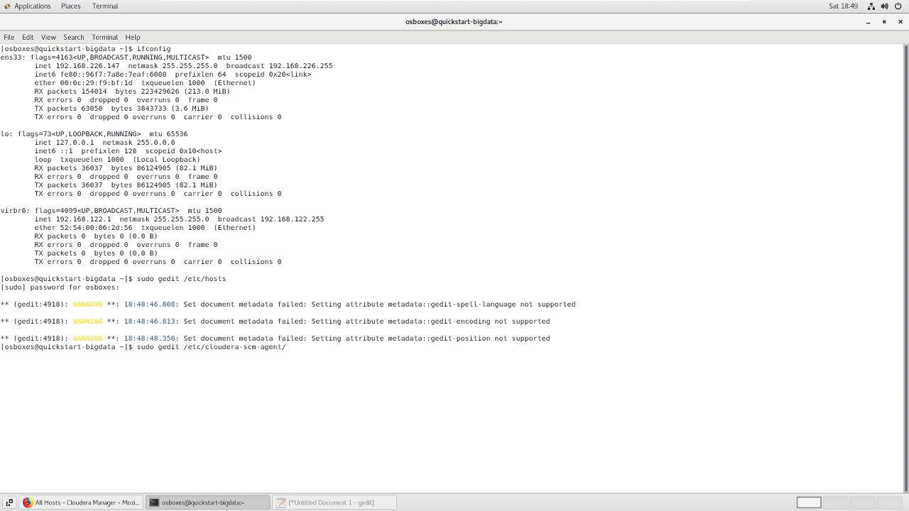
key("End")
type("config.ini")
key("Return")
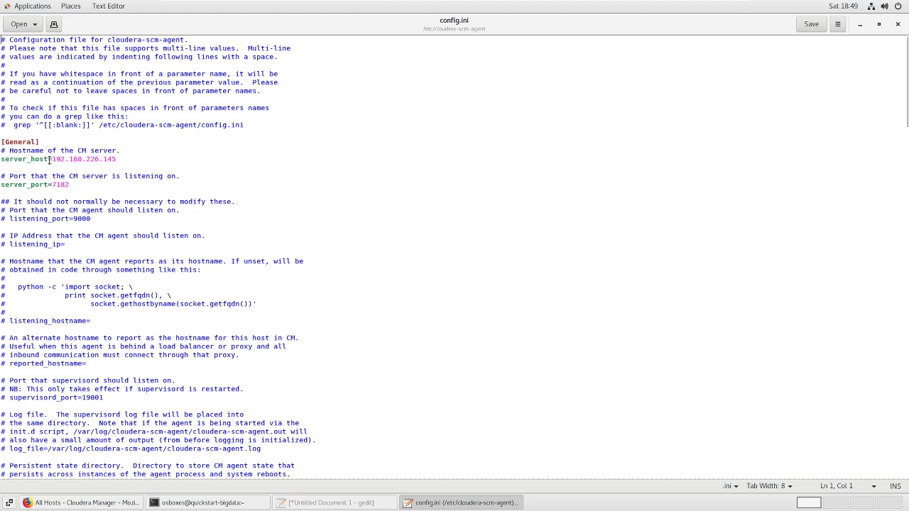
Replace the server_host value 192.168.226.145 with quickstart-bigdata, save config.ini and close gedit
left_click_drag(52, 159, 115, 159)
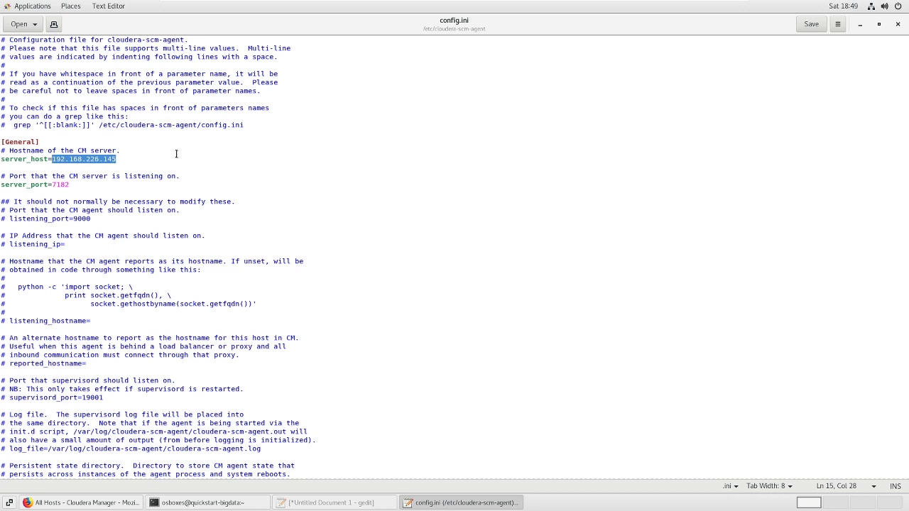
type("quicksta")
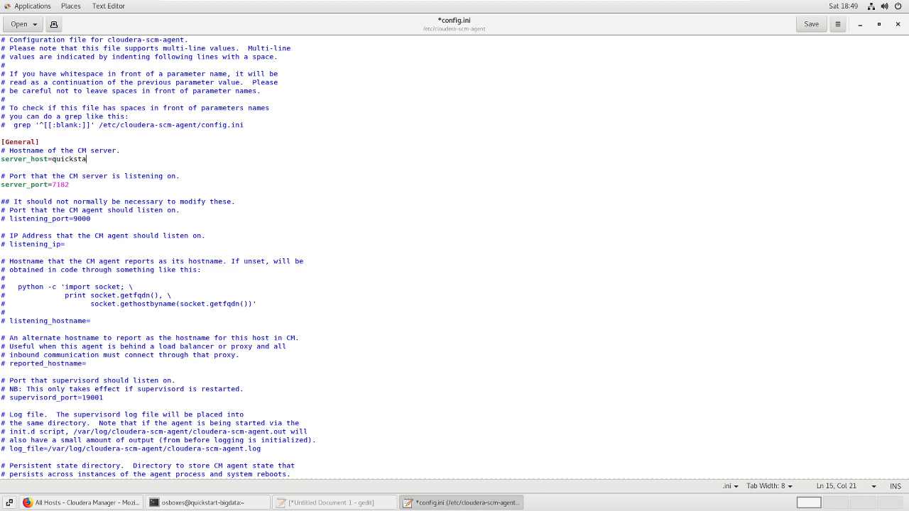
type("rt-bigdata")
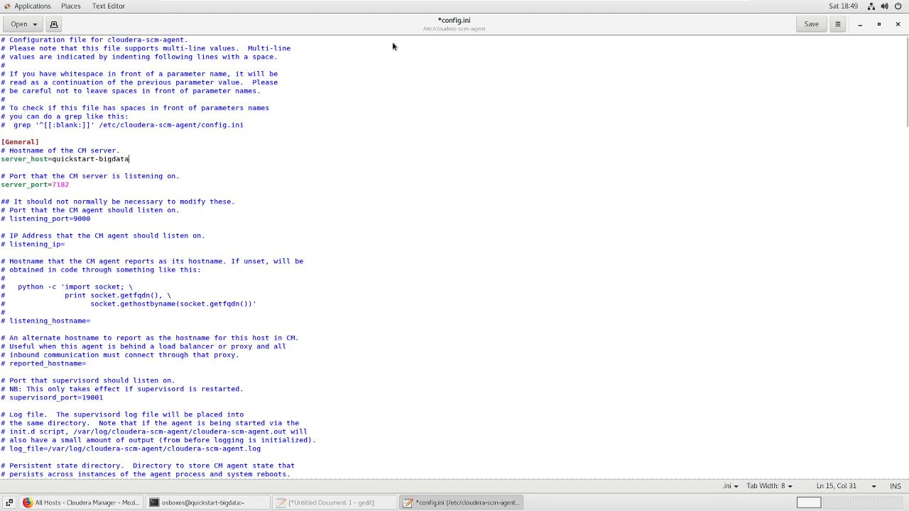
left_click(811, 25)
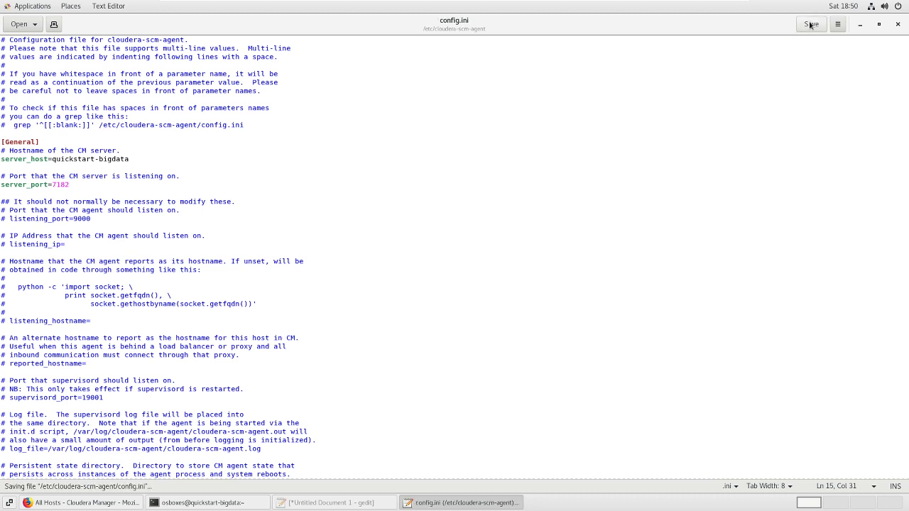
left_click(897, 25)
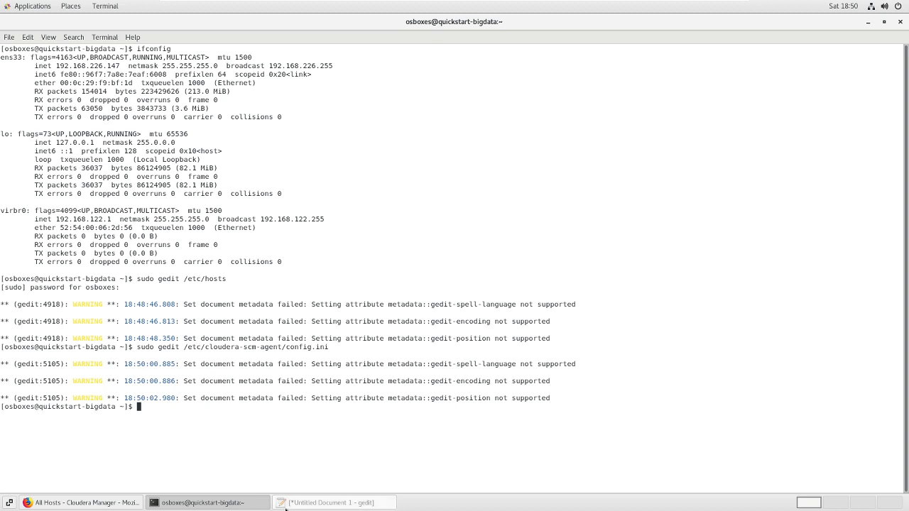
Bring Firefox forward and open a blank tab beside the Cloudera Manager All Hosts page
left_click(130, 503)
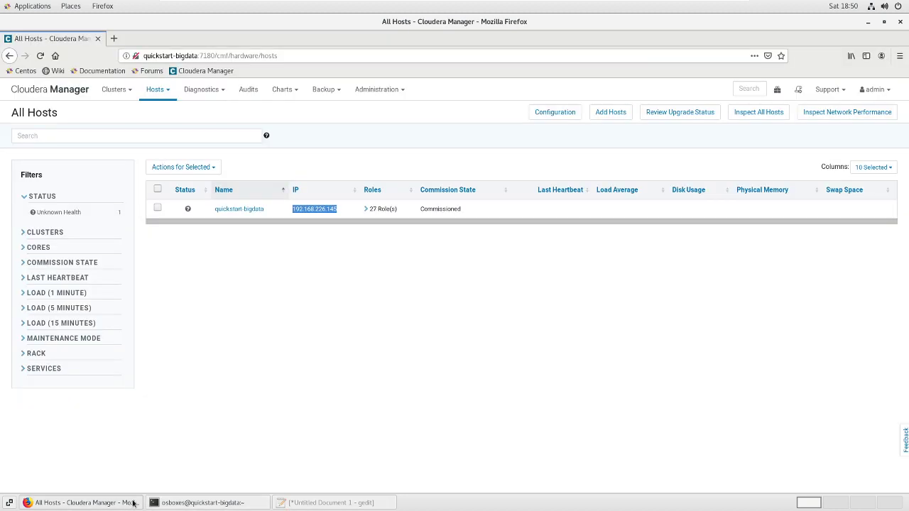
left_click(113, 38)
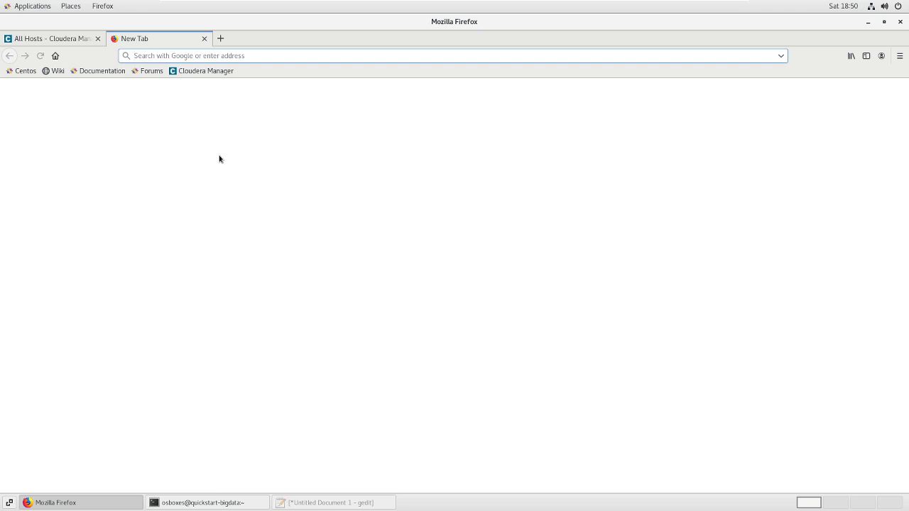
Restart the cloudera-scm-agent and cloudera-scm-server services with sudo systemctl restart
left_click(205, 502)
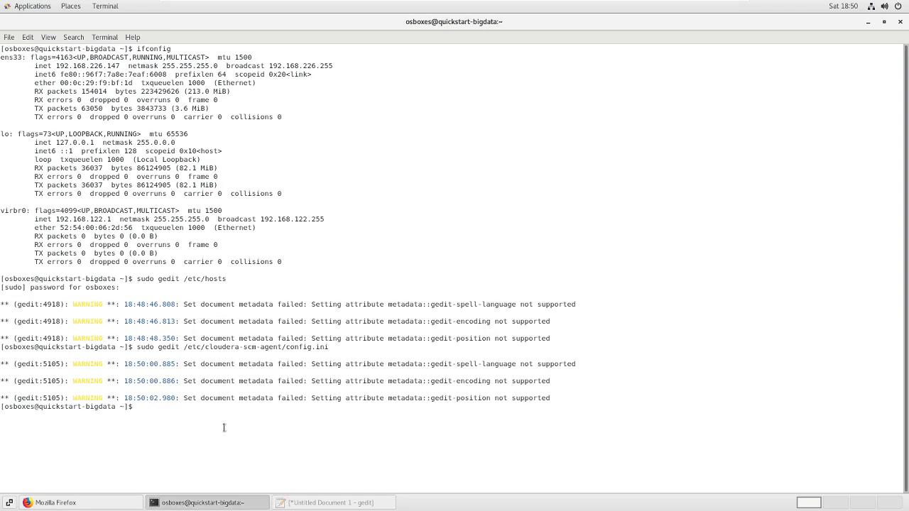
type("sudo systemctl s")
key("BackSpace")
key("BackSpace")
type("restart clouder")
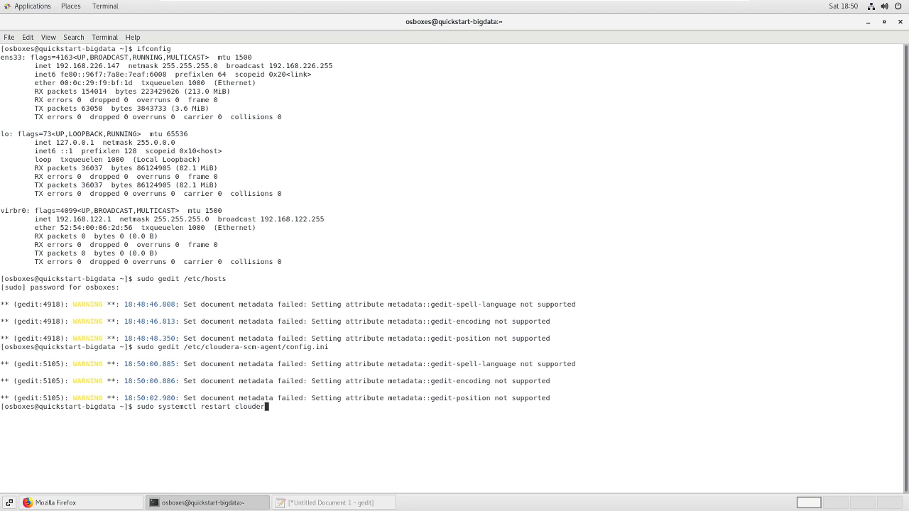
type("a-scm-agent")
key("Return")
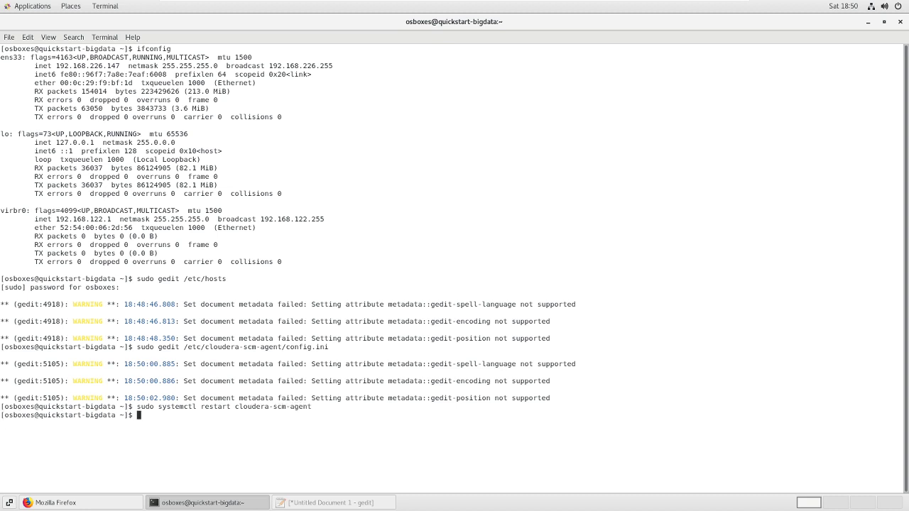
key("Up")
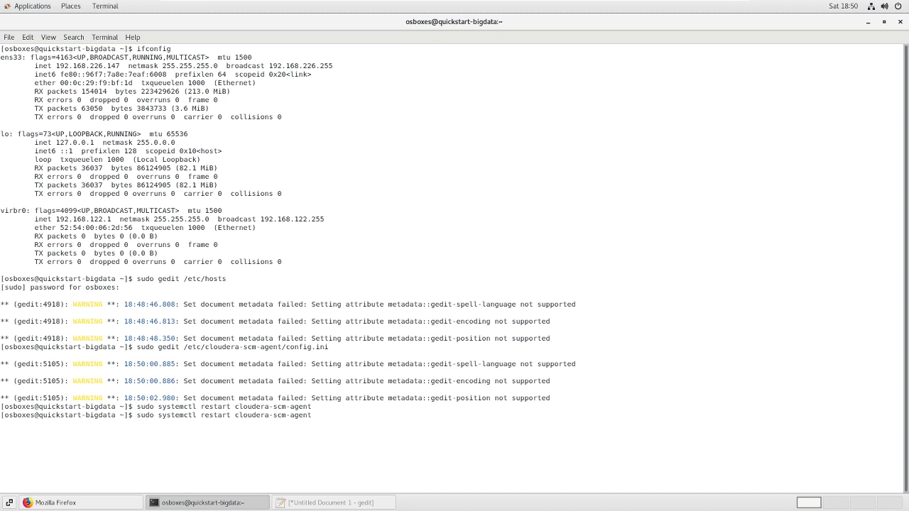
key("BackSpace")
key("BackSpace")
key("BackSpace")
key("BackSpace")
key("BackSpace")
type("server")
key("Return")
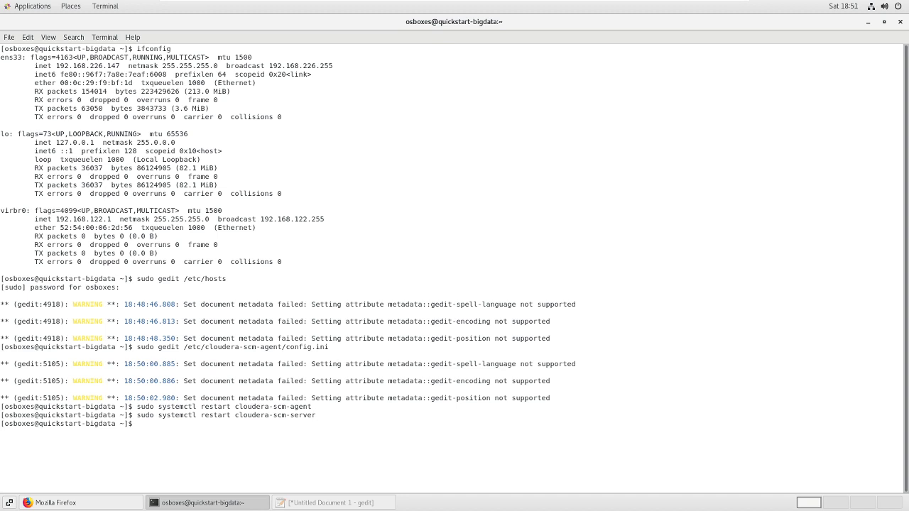
Follow /var/log/cloudera-scm-server/cloudera-scm-server.log with sudo tail -f
type("sudo tail -f /c")
key("BackSpace")
type("var/log/clou")
key("Tab")
type("s")
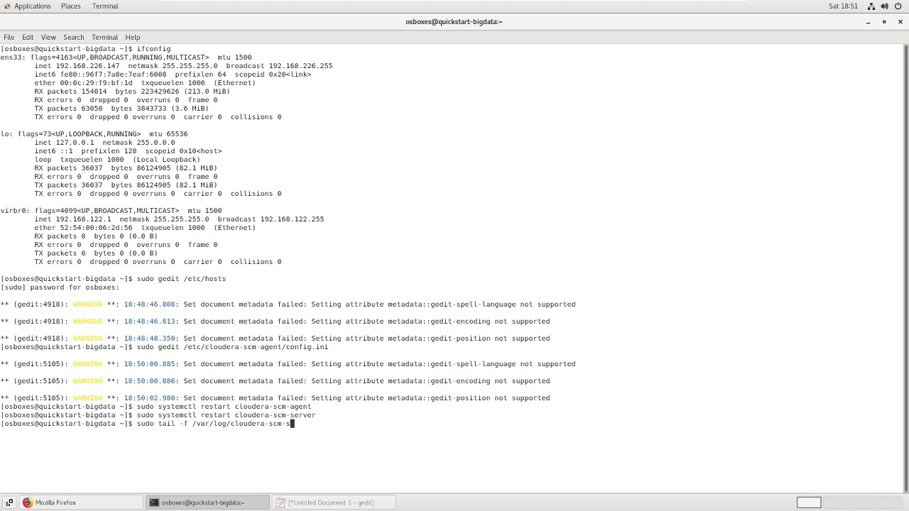
key("Tab")
type("cloudera-sm")
key("BackSpace")
type("cm")
key("Escape")
key("BackSpace")
type("-server.log")
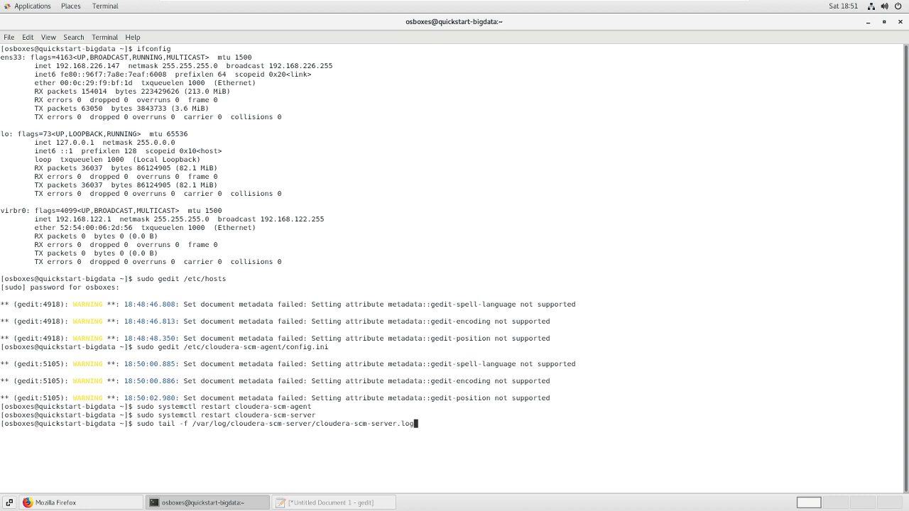
key("Return")
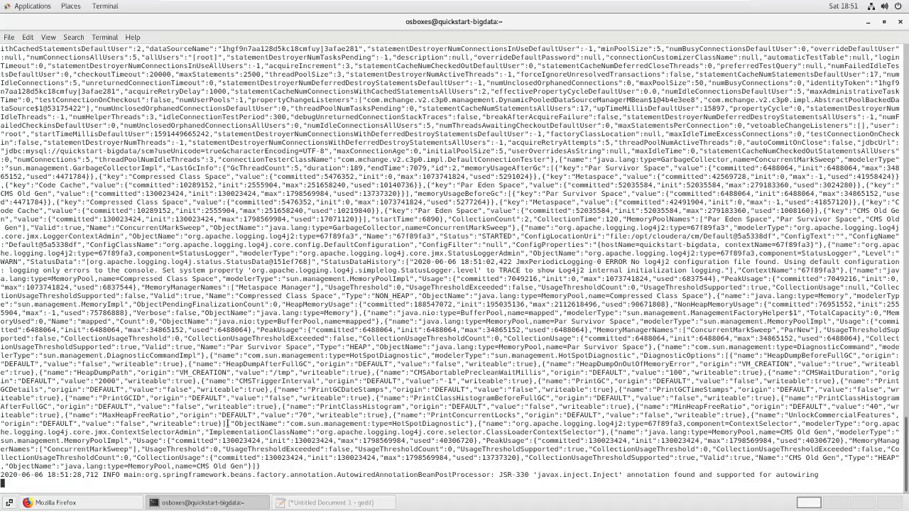
Confirm the log shows 'Started Jetty server', then stop the tail with Ctrl+C
scroll(226, 423, "up", 10)
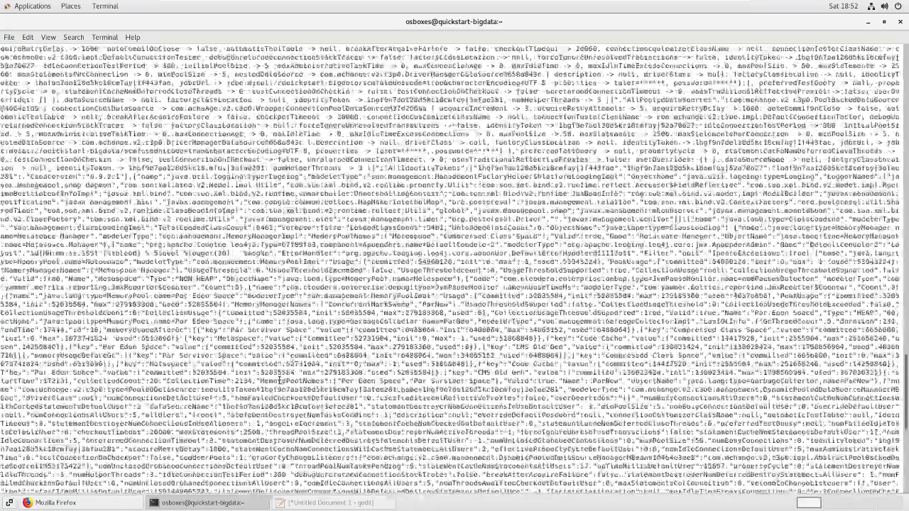
scroll(280, 380, "up", 8)
scroll(272, 383, "down", 9)
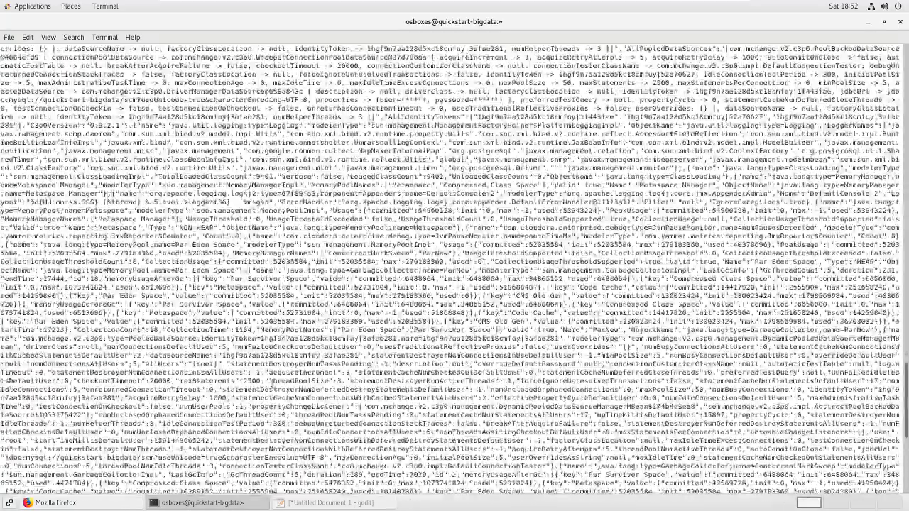
scroll(273, 383, "down", 20)
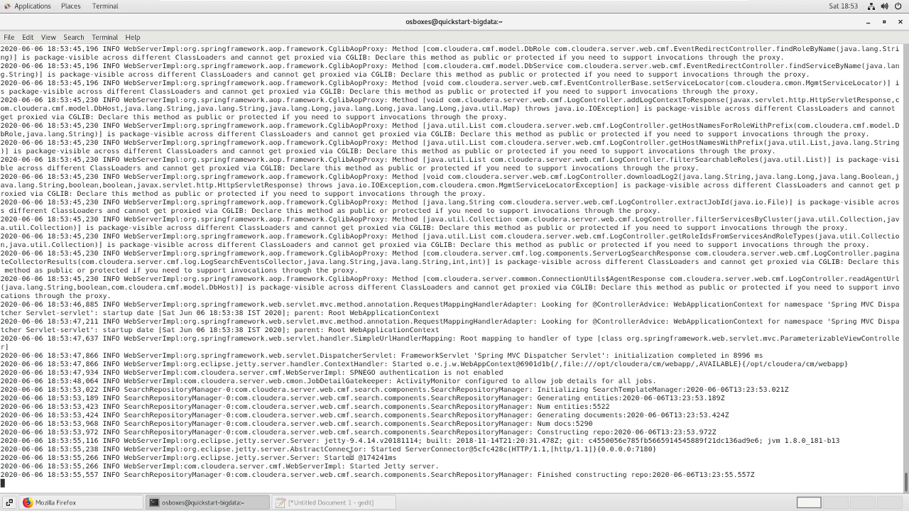
left_click_drag(282, 467, 463, 466)
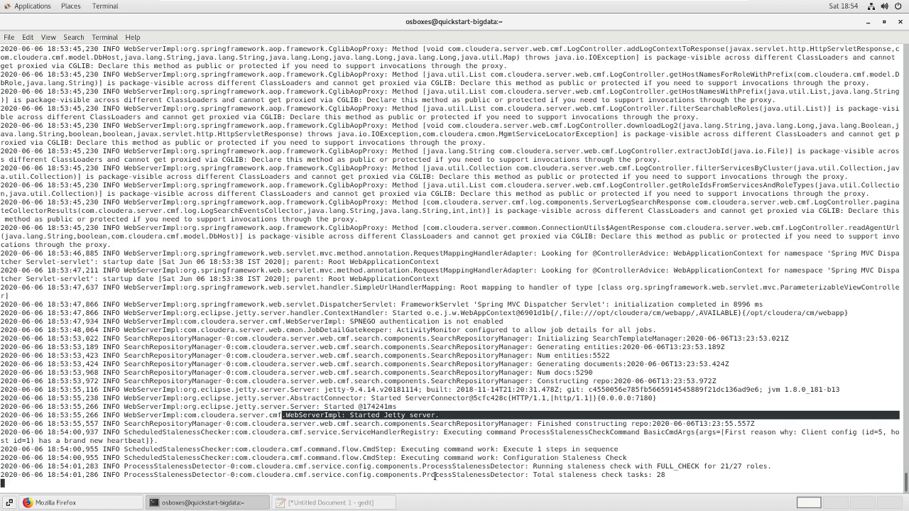
left_click(372, 472)
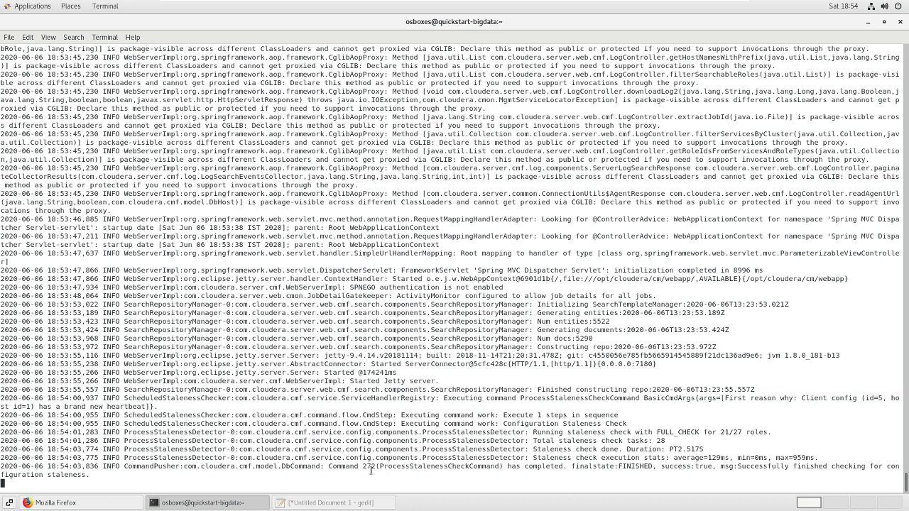
key("ctrl+c")
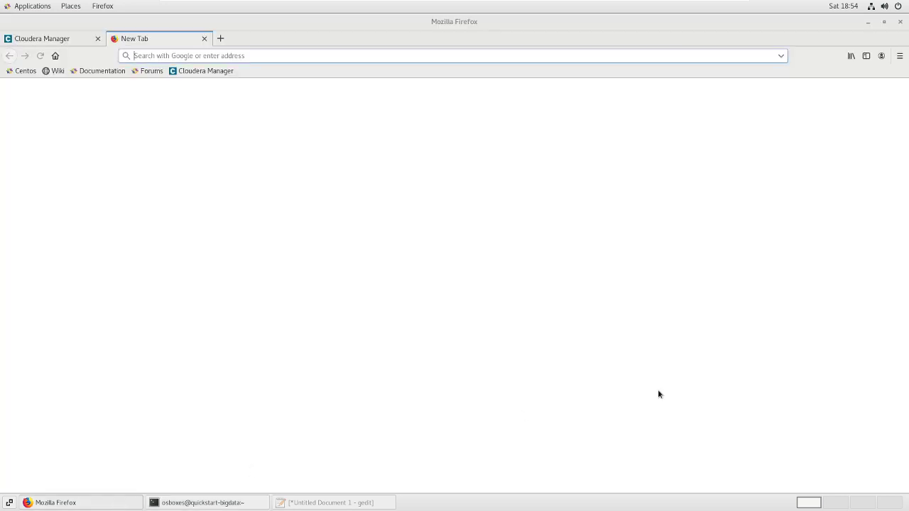
Reopen Cloudera Manager from its bookmark, close the old tab, and sign in with the admin credentials without saving them
left_click(56, 503)
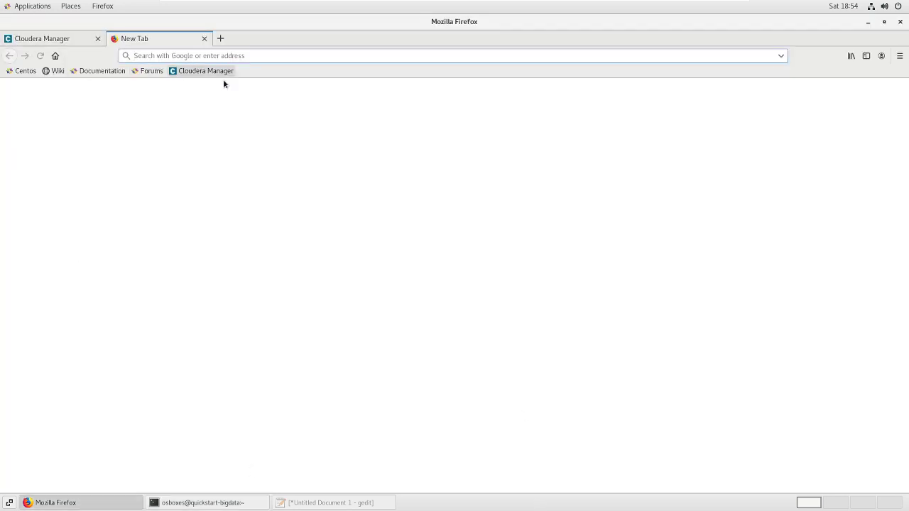
left_click(199, 71)
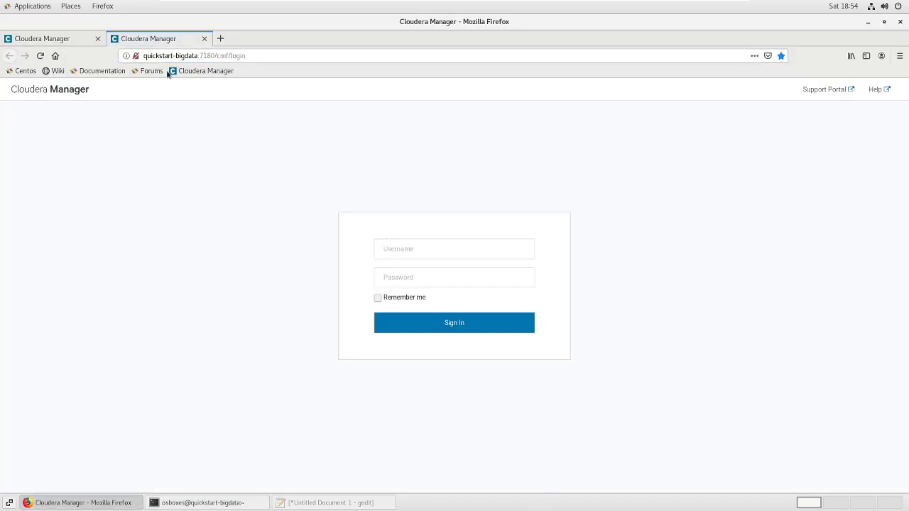
left_click(98, 38)
left_click(390, 240)
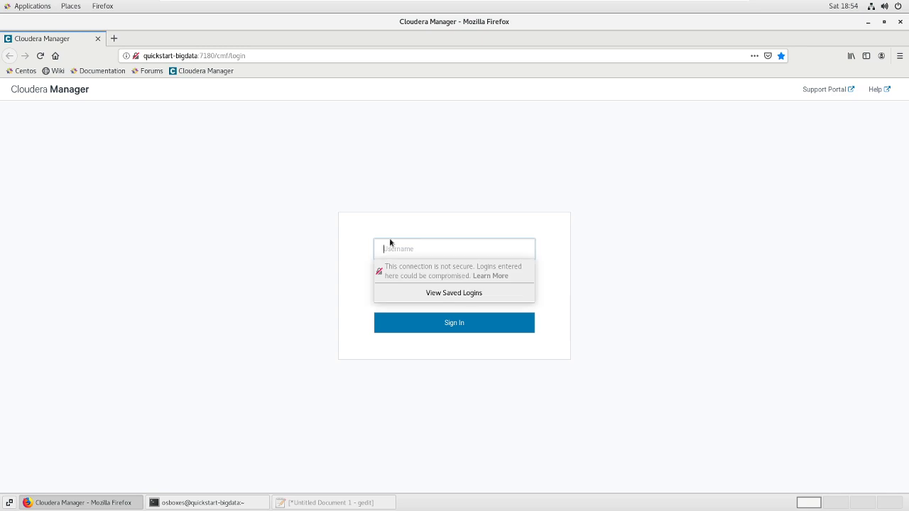
type("s")
key("BackSpace")
type("admin")
key("Tab")
type("a")
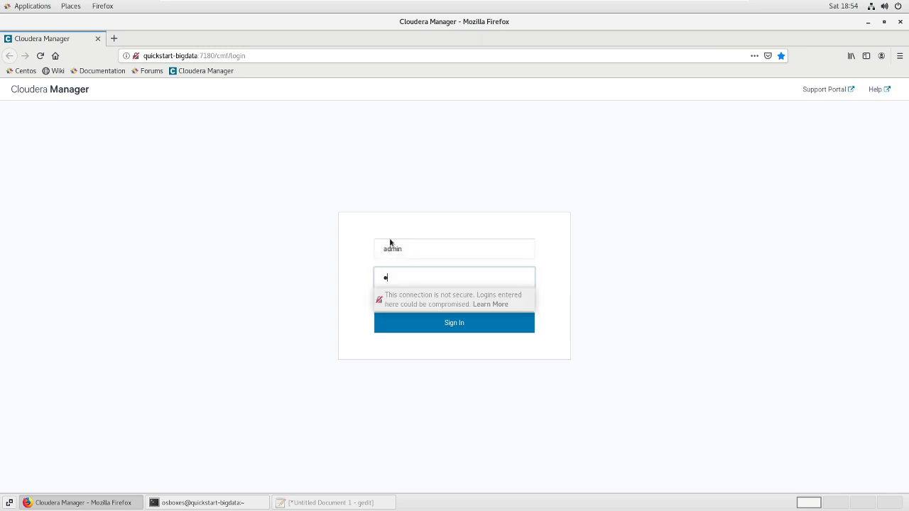
type("dmin")
left_click(455, 322)
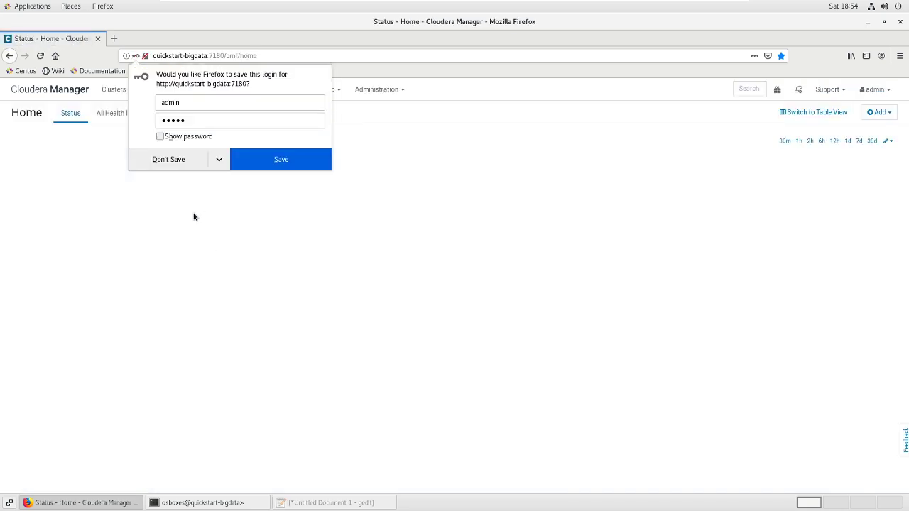
left_click(174, 160)
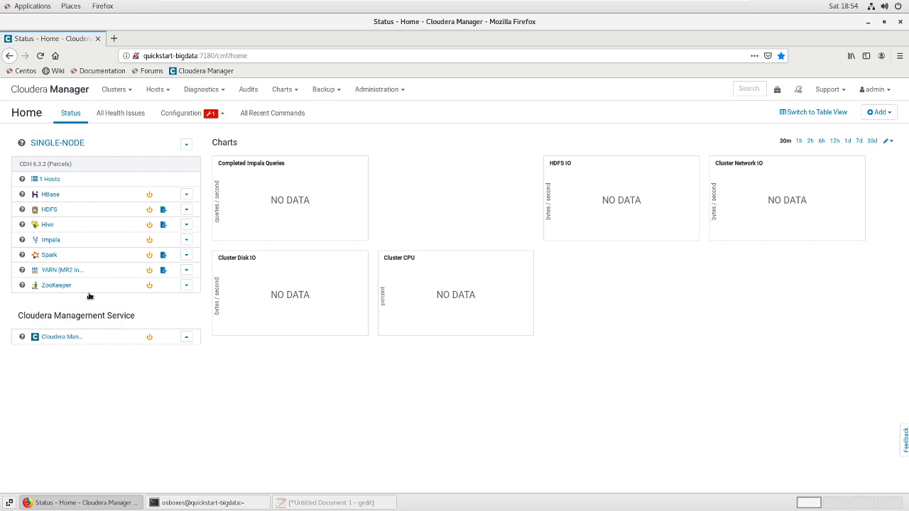
left_click(166, 91)
Verify under All Hosts that the host IP is 192.168.226.147, then open Cloudera Management Service status
left_click(168, 113)
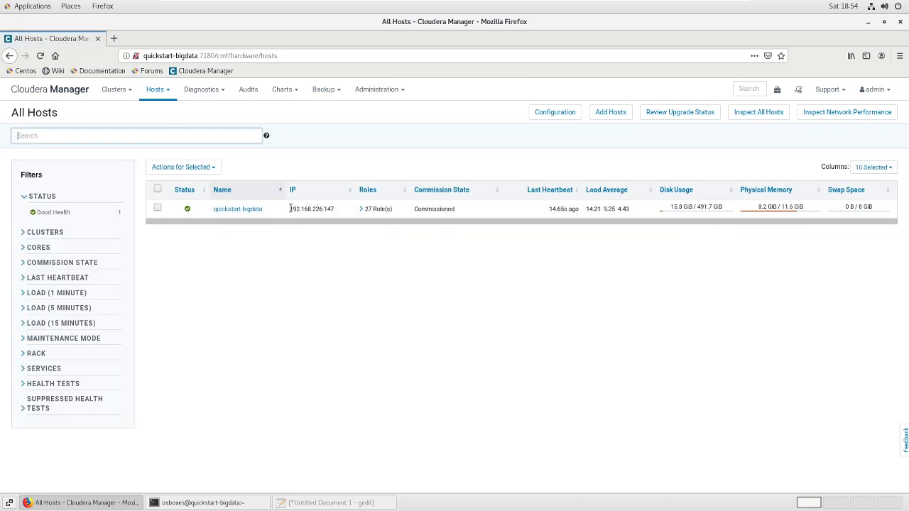
left_click_drag(289, 209, 335, 210)
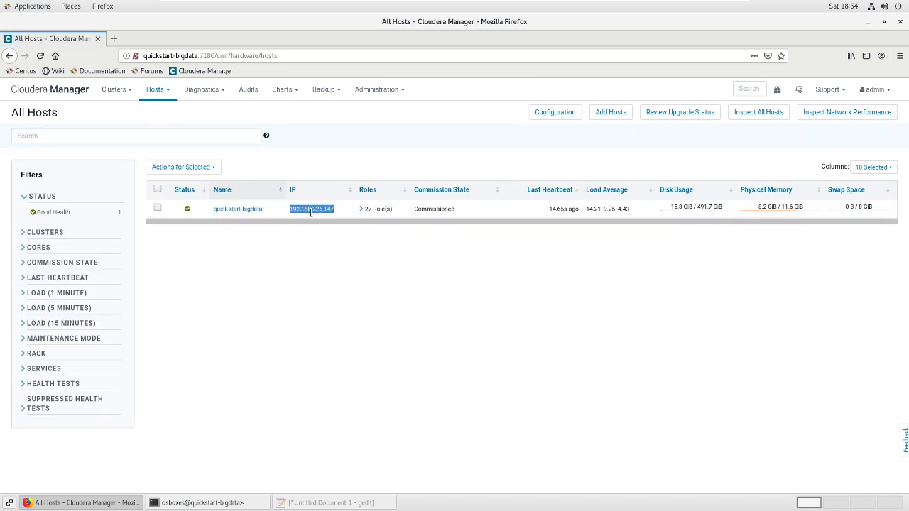
left_click(52, 91)
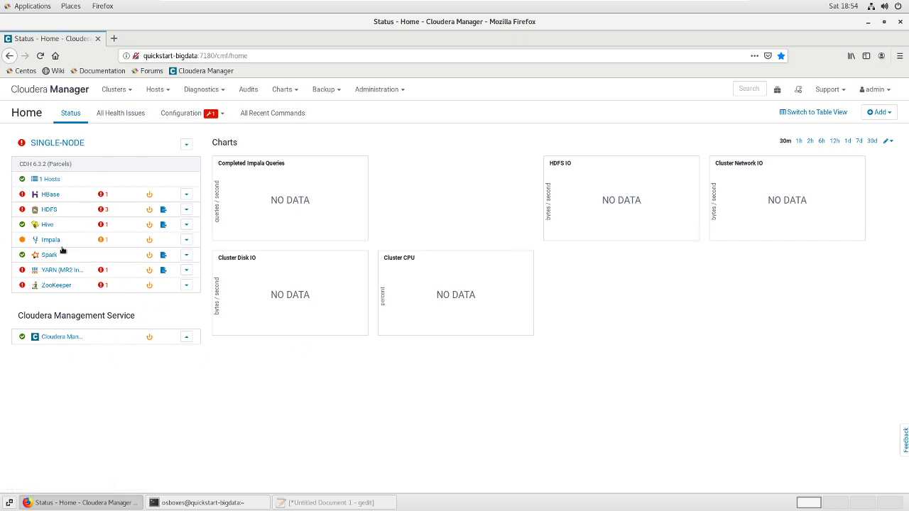
left_click(62, 339)
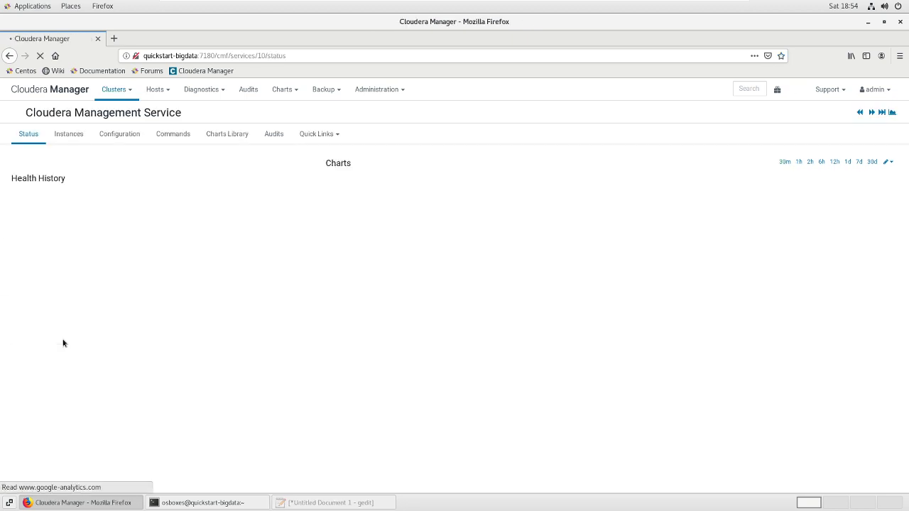
Restart the selected Host Monitor and Service Monitor instances, then return to the Home page
left_click(73, 138)
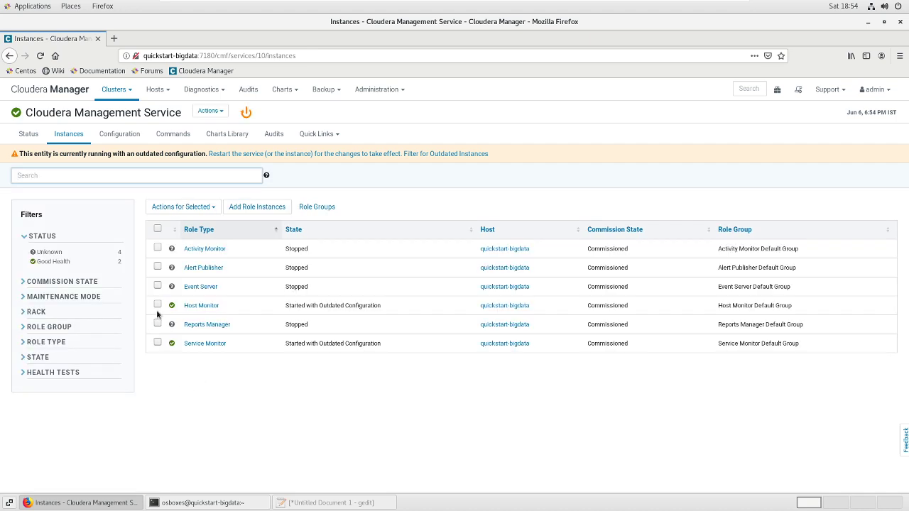
left_click(157, 305)
left_click(157, 343)
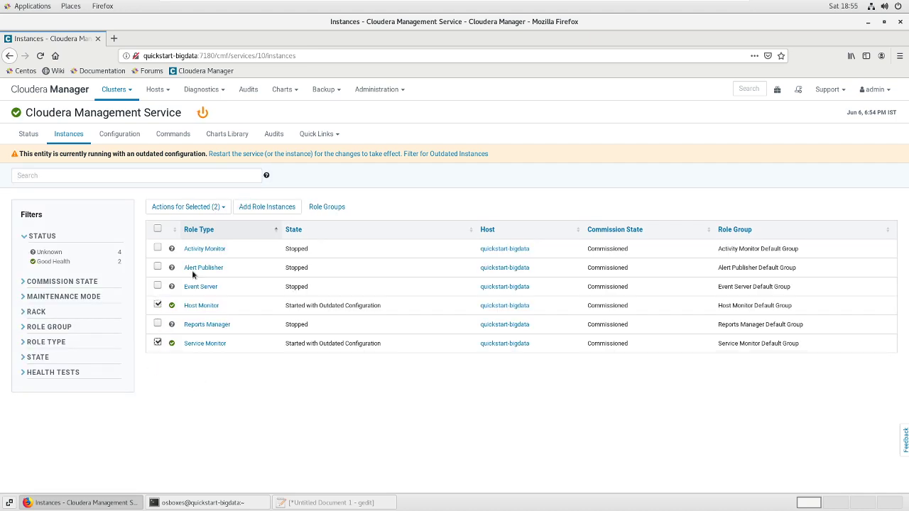
left_click(219, 206)
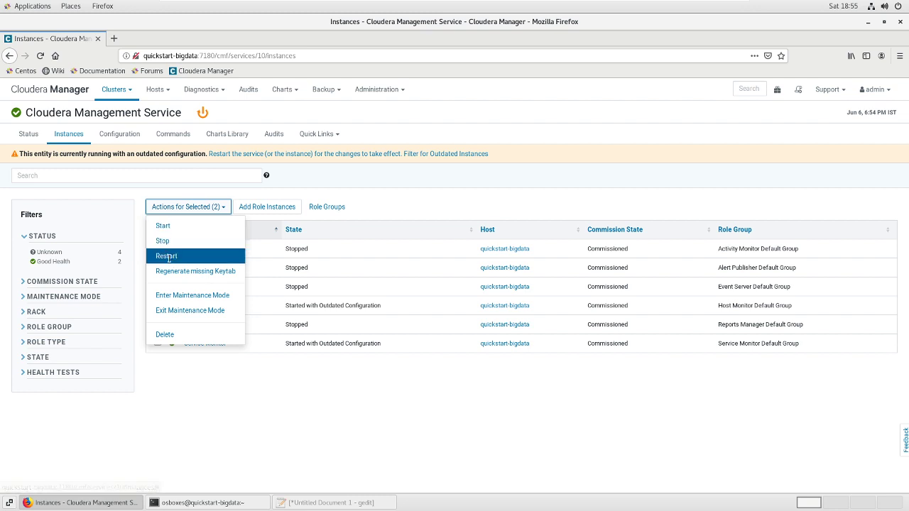
left_click(169, 260)
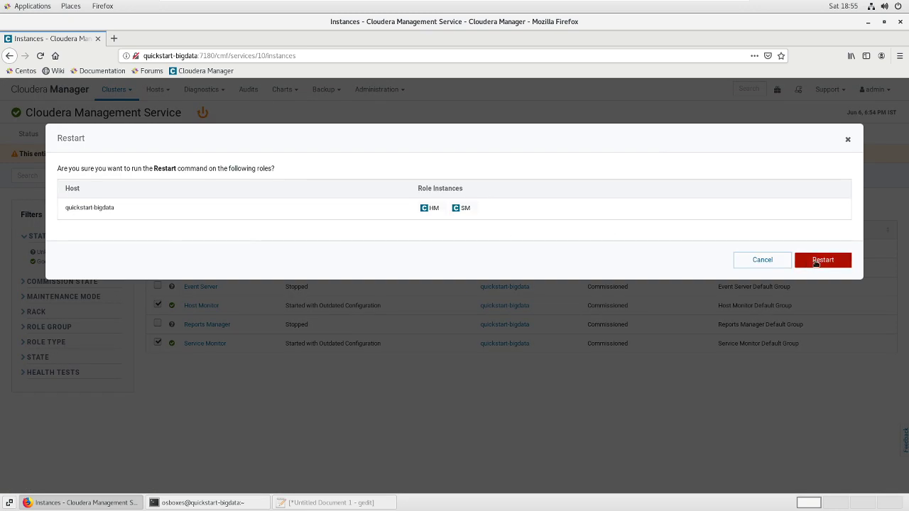
left_click(817, 260)
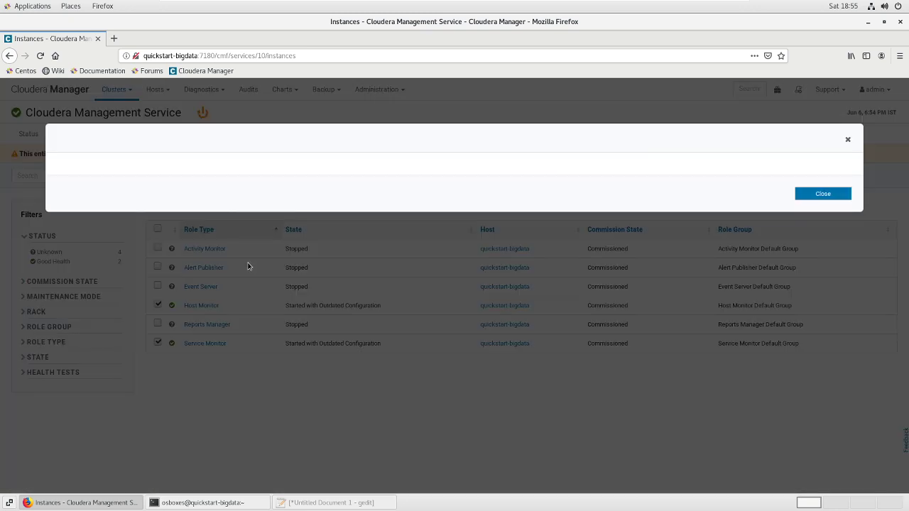
left_click(815, 334)
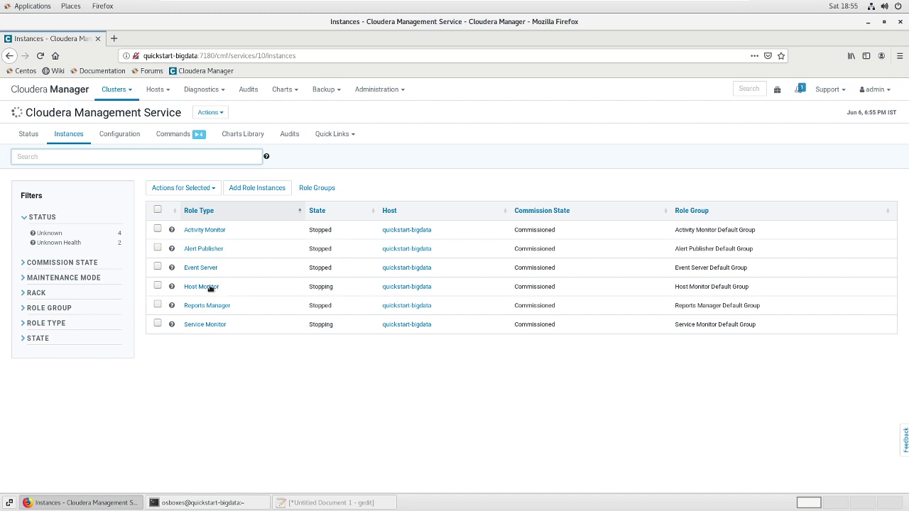
left_click(53, 89)
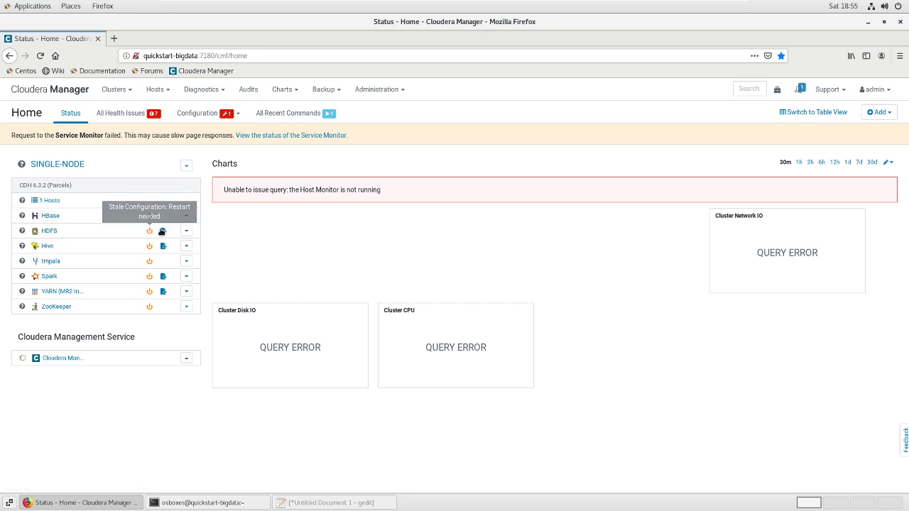
Review HDFS's stale configuration diffs to 192.168.226.147 and launch Restart Stale Services
left_click(164, 232)
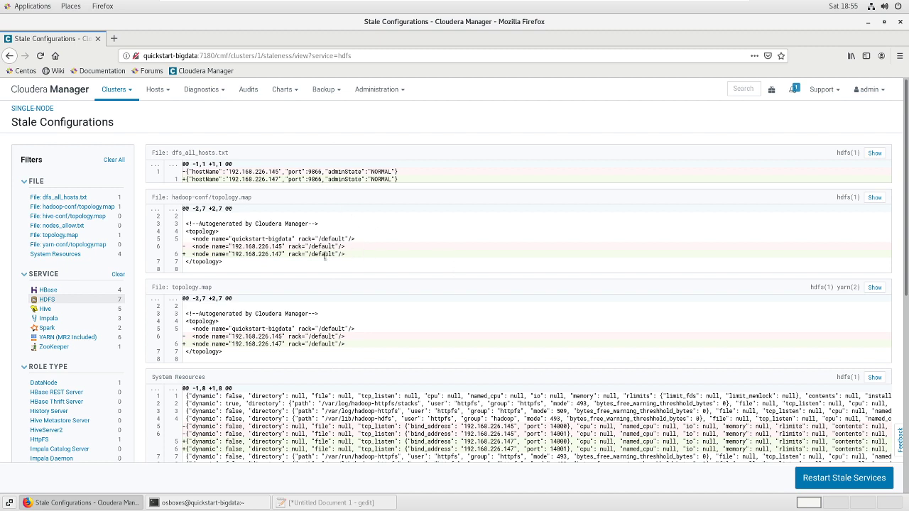
left_click(862, 481)
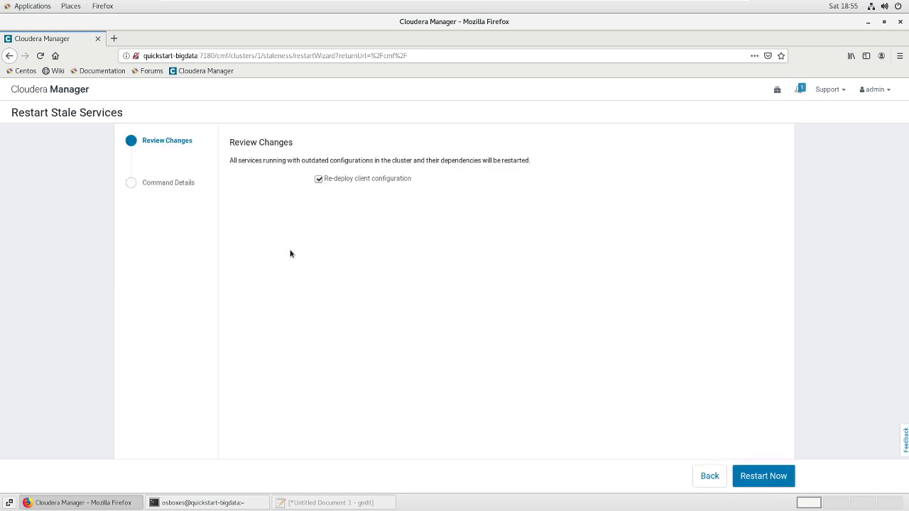
Restart the outdated services with client configuration re-deploy using Restart Now
left_click(764, 475)
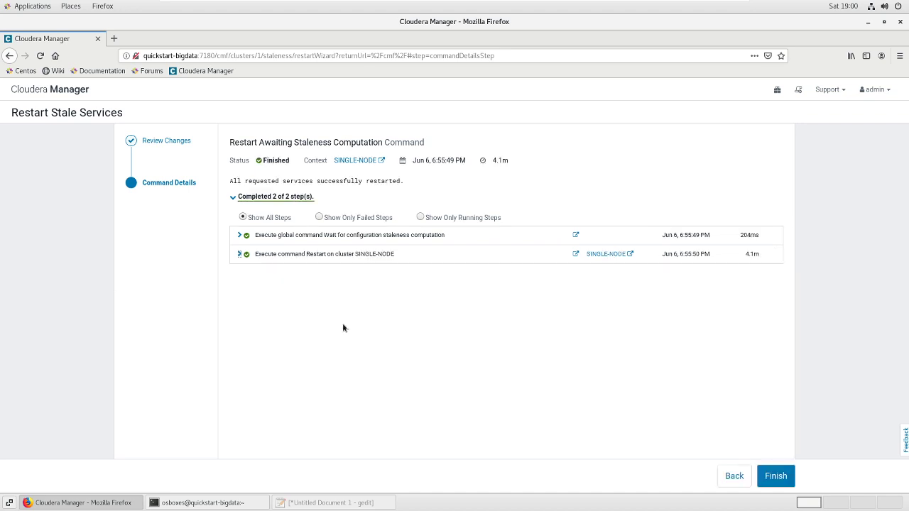
Finish the restart wizard, confirm HDFS shows no stale configuration, and return to Home
left_click(778, 475)
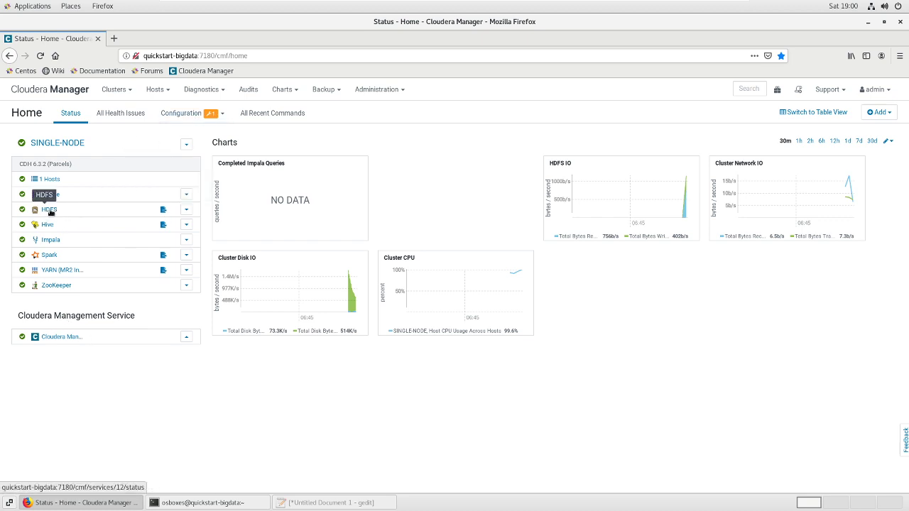
left_click(160, 210)
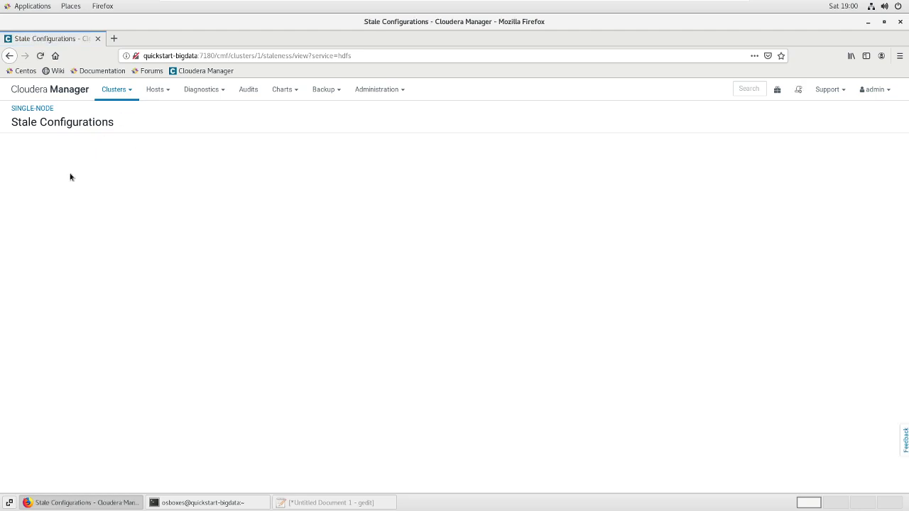
left_click(67, 91)
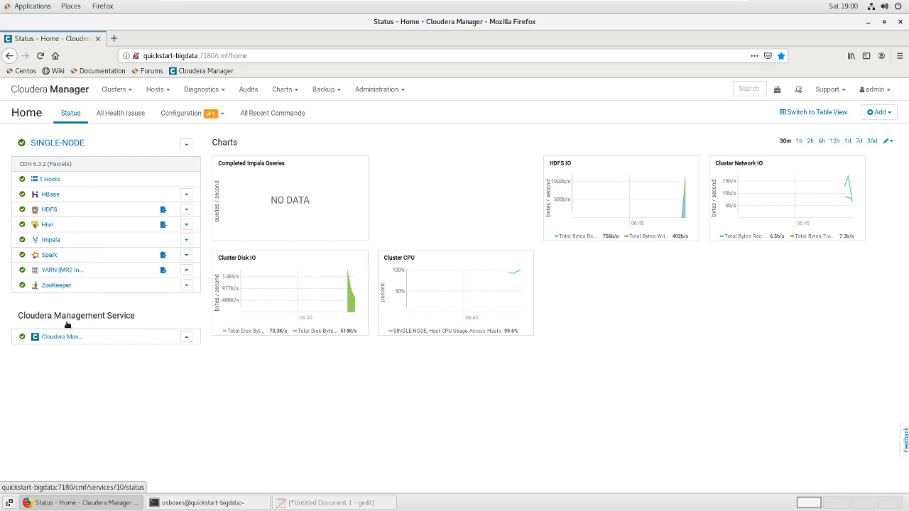
Open the Add Service page from the SINGLE-NODE cluster's actions menu
left_click(187, 145)
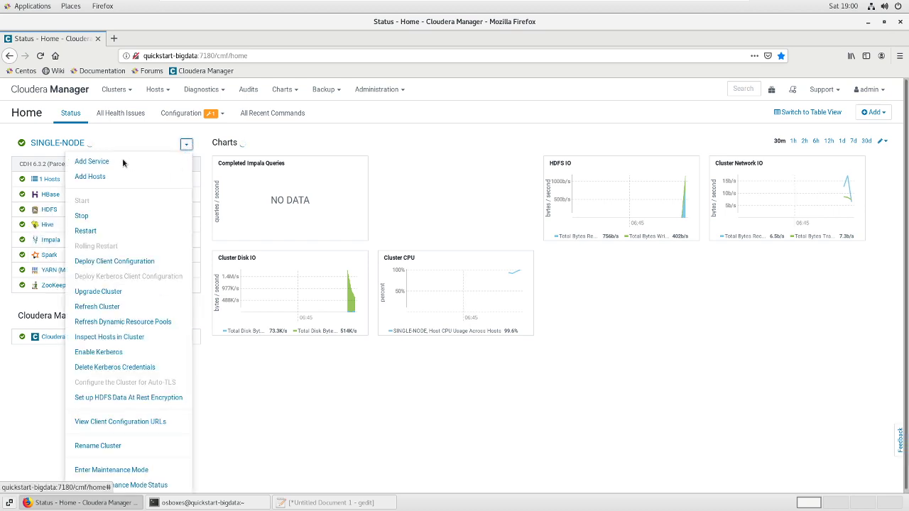
left_click(186, 146)
left_click(185, 144)
left_click(98, 165)
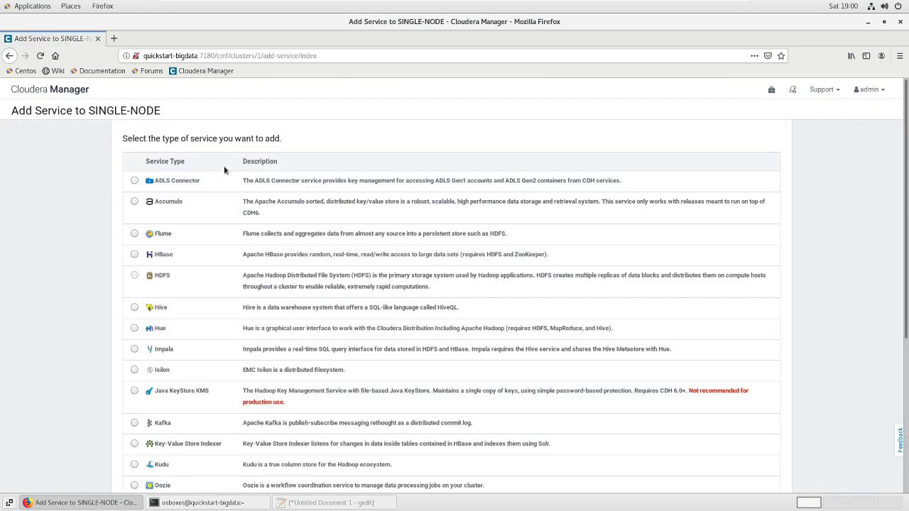
Return to the Home page and open the HDFS service status page
left_click(66, 93)
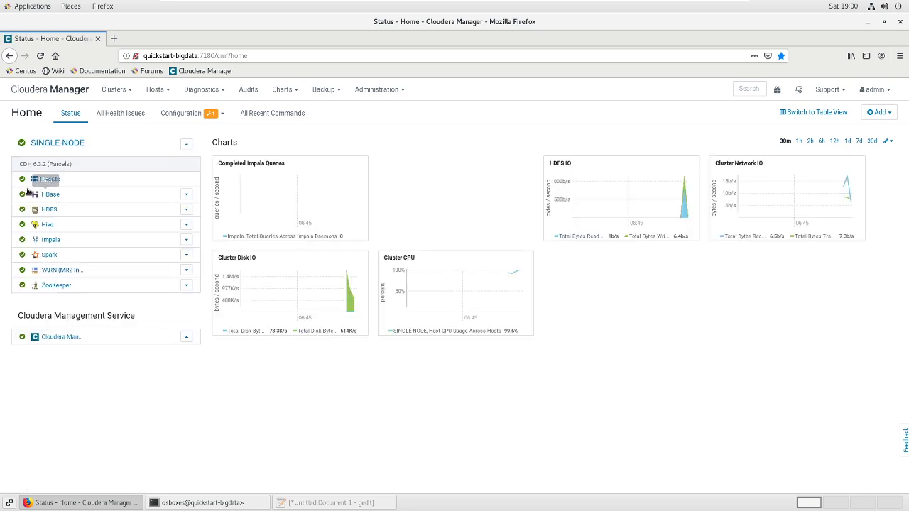
left_click_drag(19, 164, 47, 165)
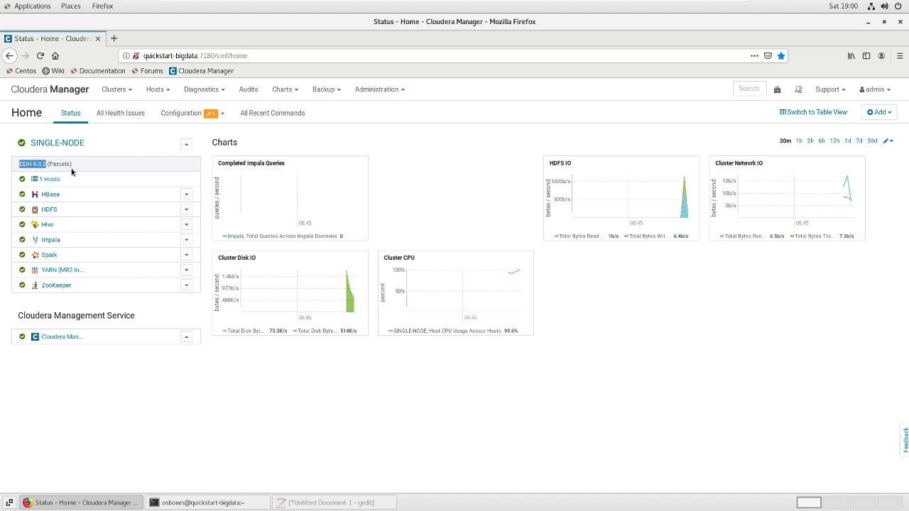
left_click(48, 210)
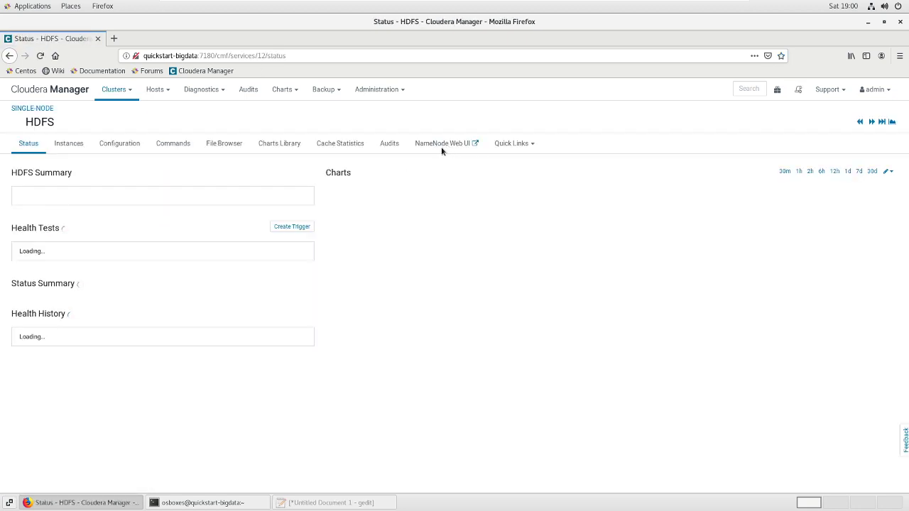
Open the NameNode Web UI, browse the HDFS file system into /user, then return to the terminal
left_click(442, 144)
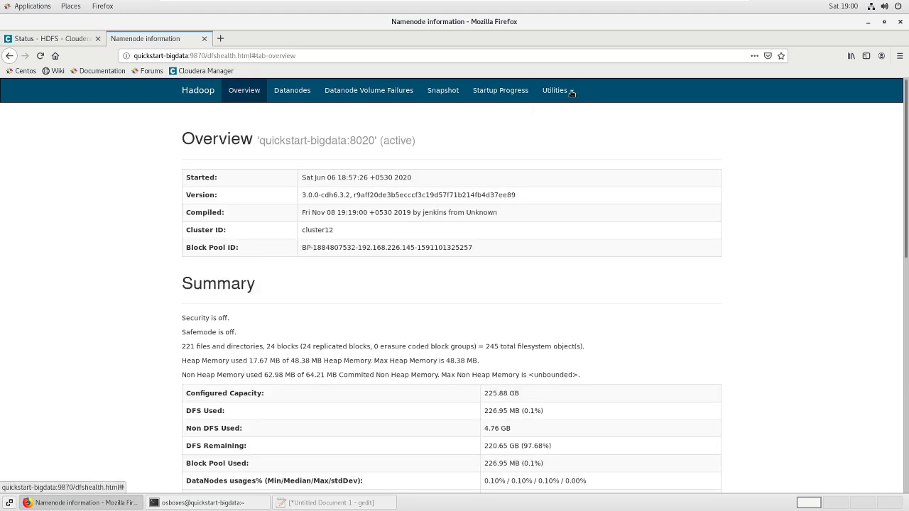
left_click(571, 93)
left_click(552, 111)
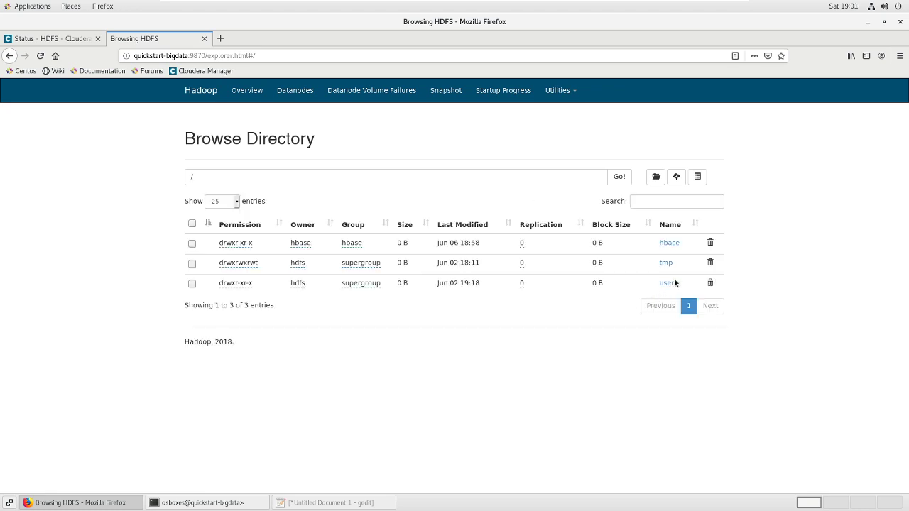
left_click(665, 283)
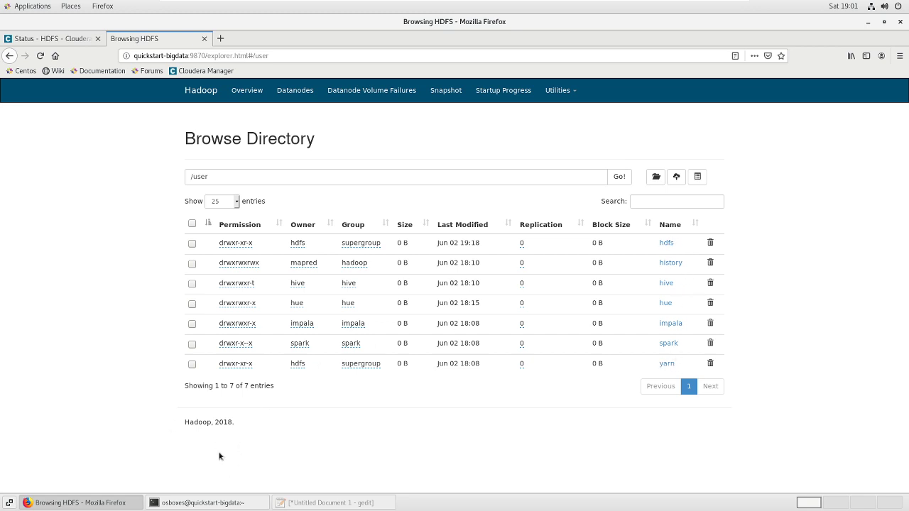
left_click(193, 503)
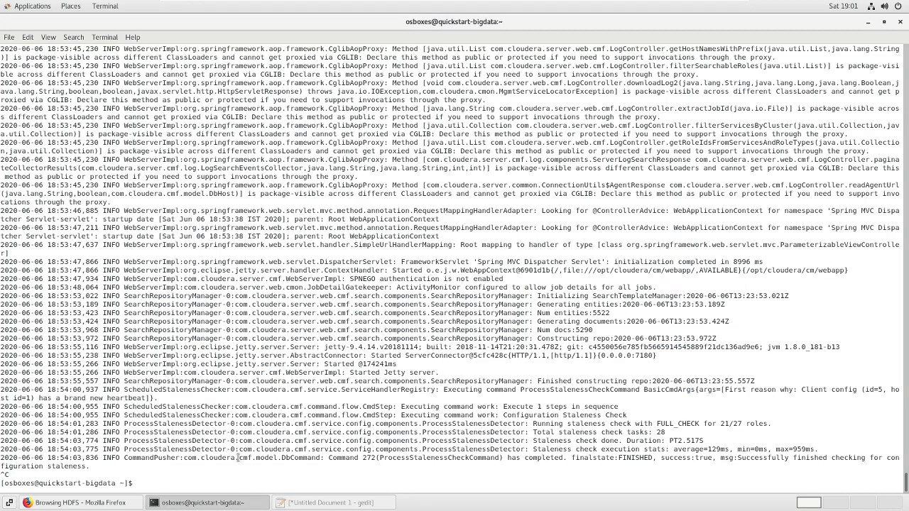
Clear the terminal and list the HDFS root with 'hadoop fs -ls /'
type("clear")
key("Return")
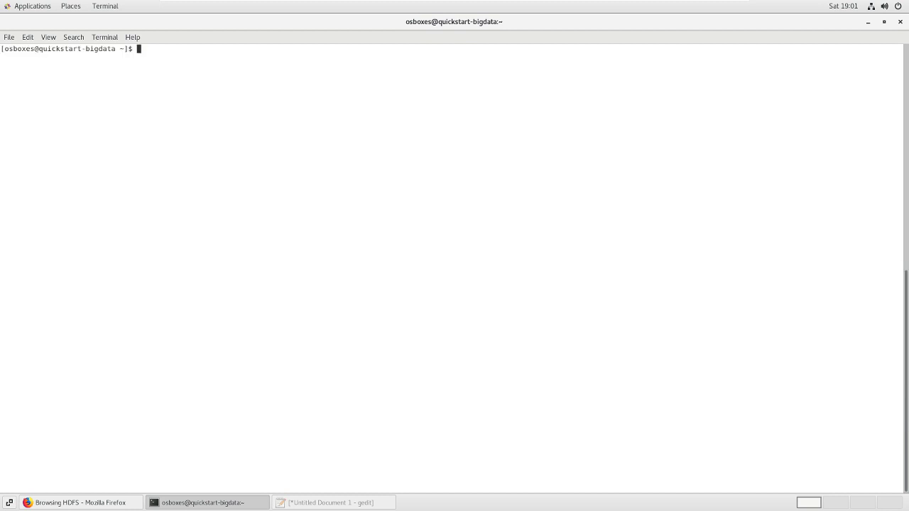
type("hadoop fs -ls /")
key("Return")
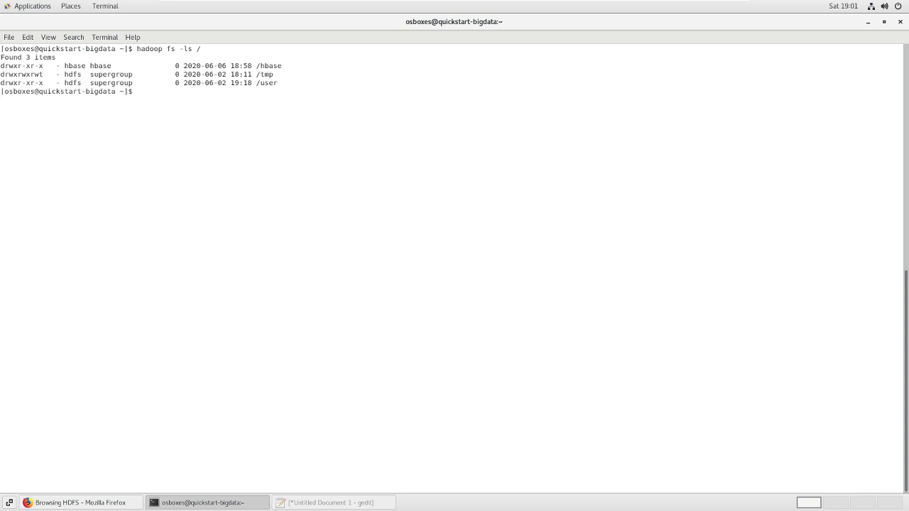
Run spark-shell and examine the permission-denied error and the user it names
type("spark-shell")
key("Return")
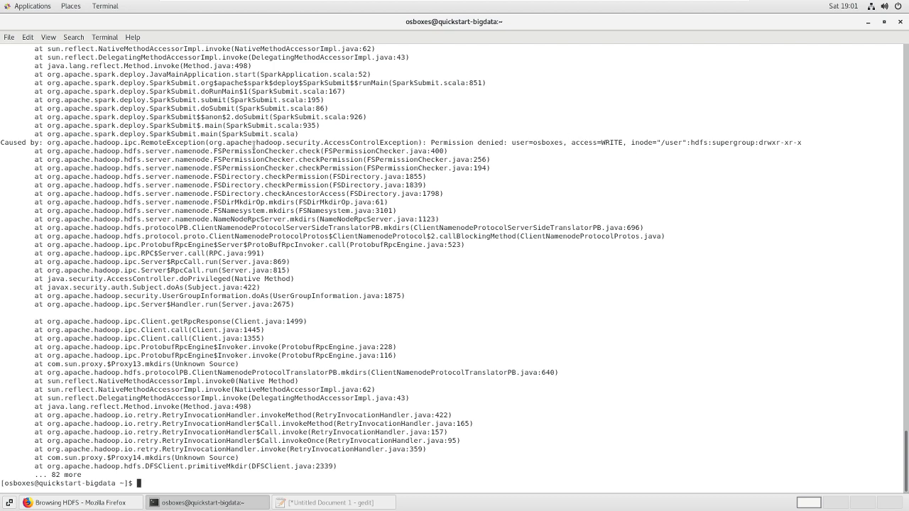
left_click_drag(4, 143, 813, 142)
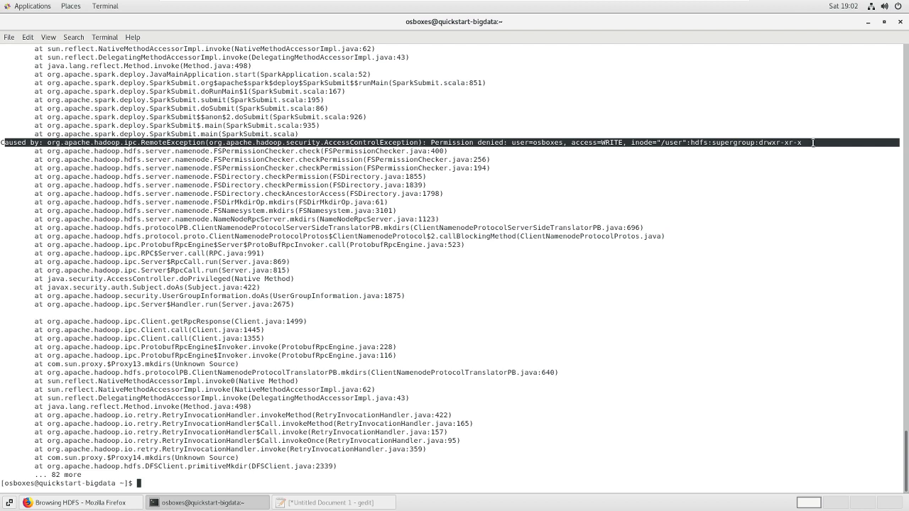
double_click(541, 143)
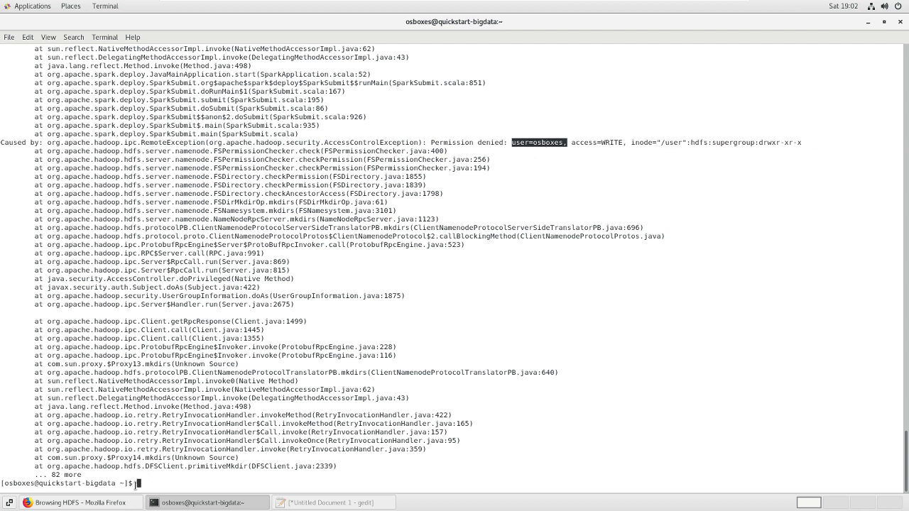
left_click(148, 483)
Run whoami to identify the current user and compare with the HDFS /user listing
type("x")
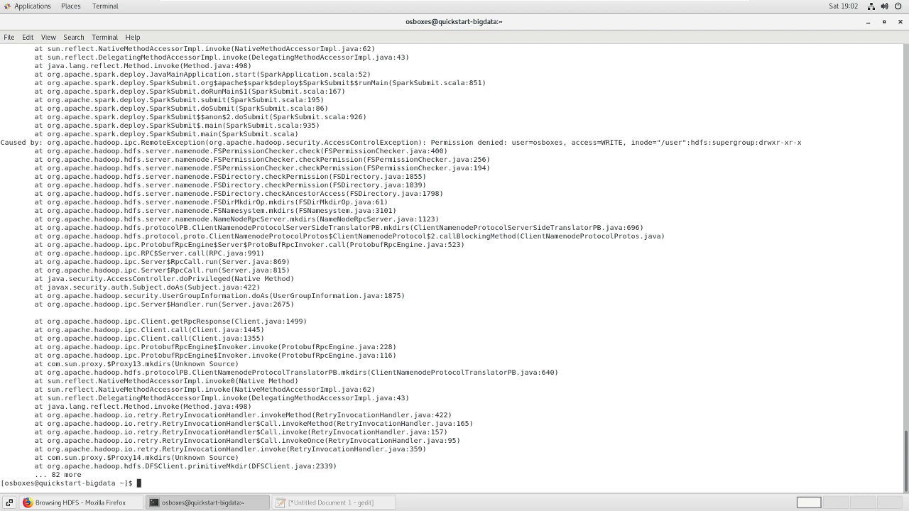
type("whoami")
key("Return")
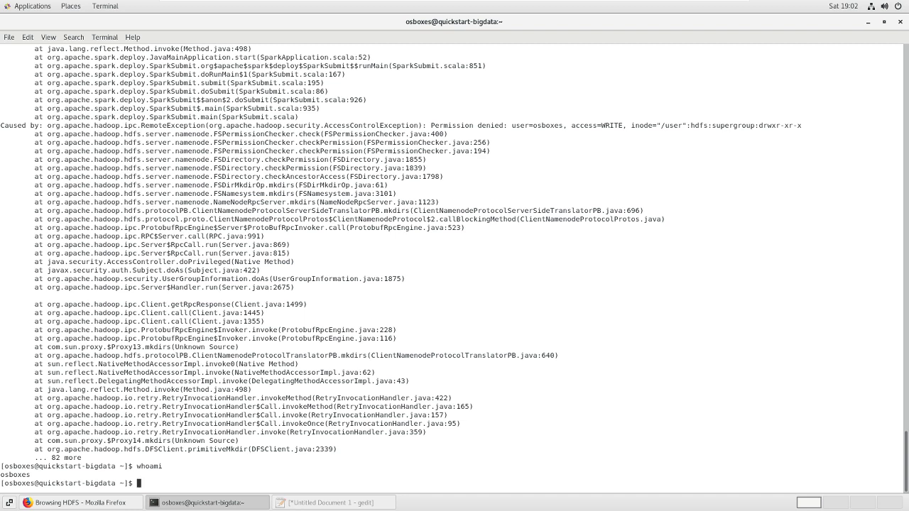
left_click(75, 503)
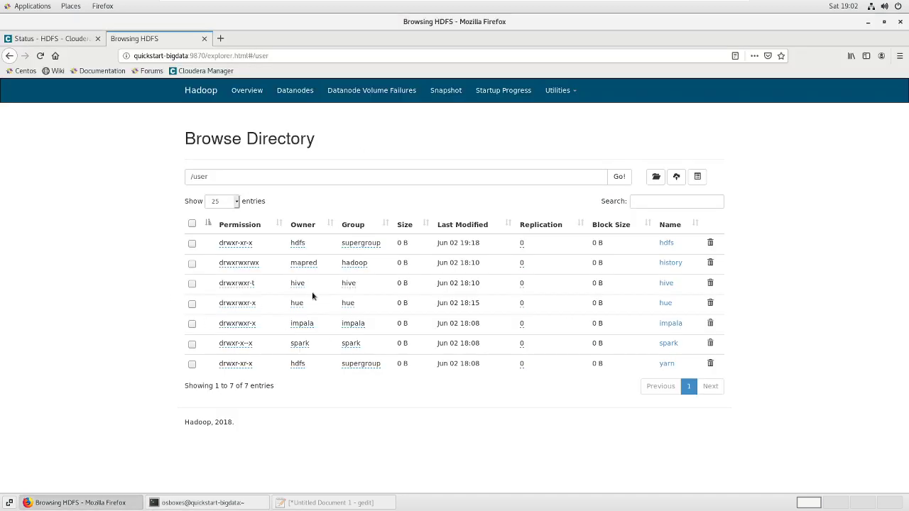
left_click(235, 503)
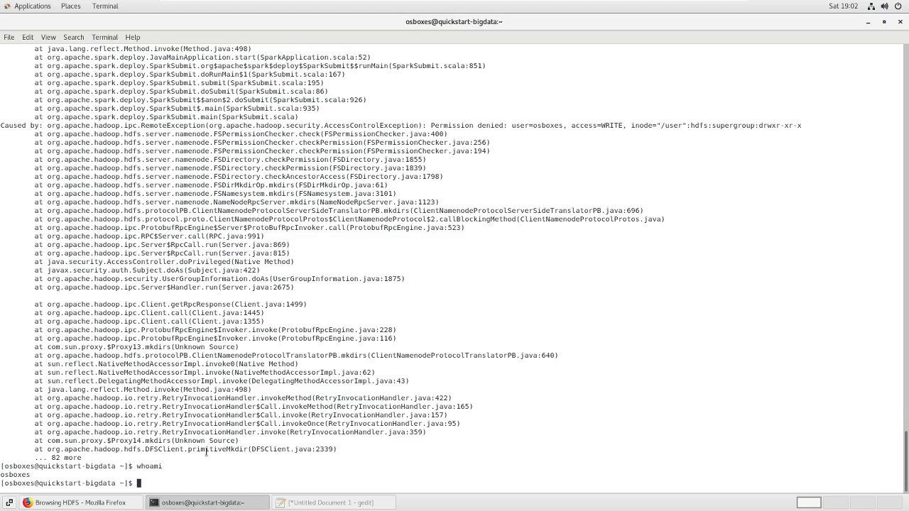
Create /user/osboxes as the hdfs user with 'sudo -u hdfs hadoop fs -mkdir /user/osboxes'
type("clear")
key("Return")
type("sudo ")
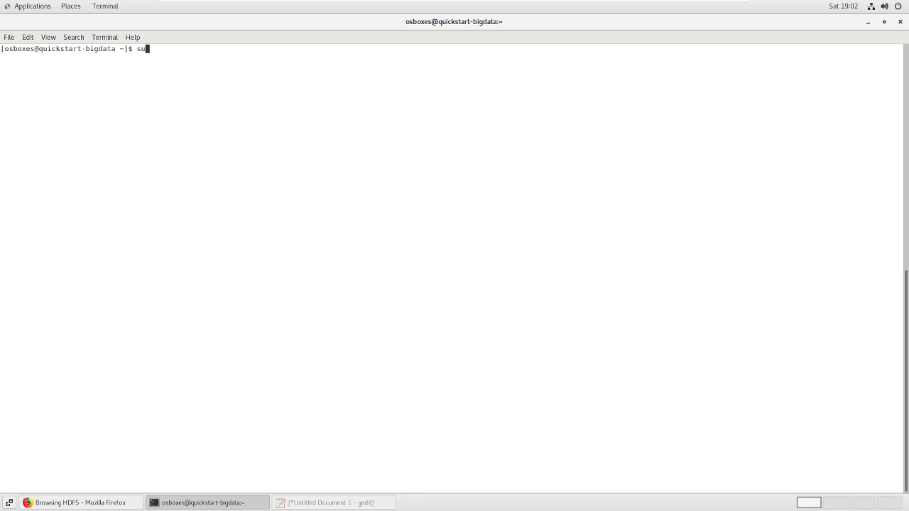
type("-uhdfs")
key("BackSpace")
key("BackSpace")
key("BackSpace")
key("BackSpace")
type("hdfs hadoop fs -mkdir /user/o")
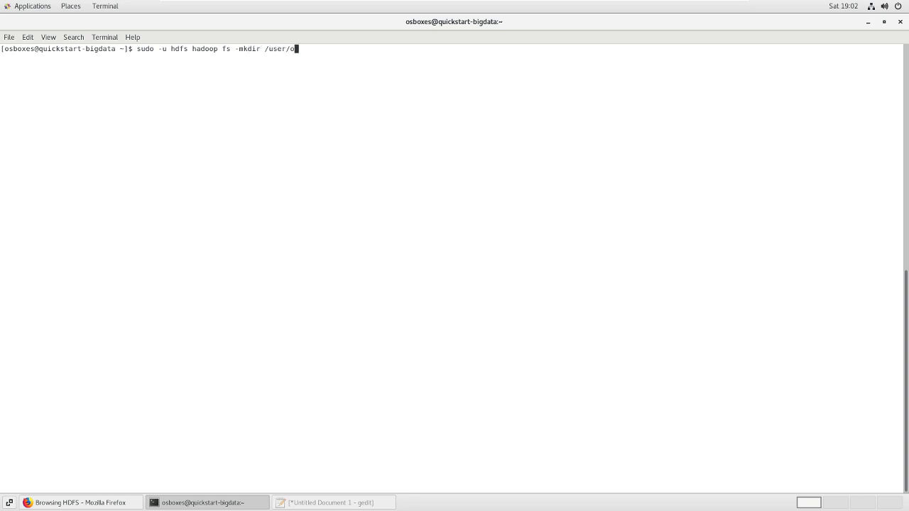
type("sboxes")
key("Return")
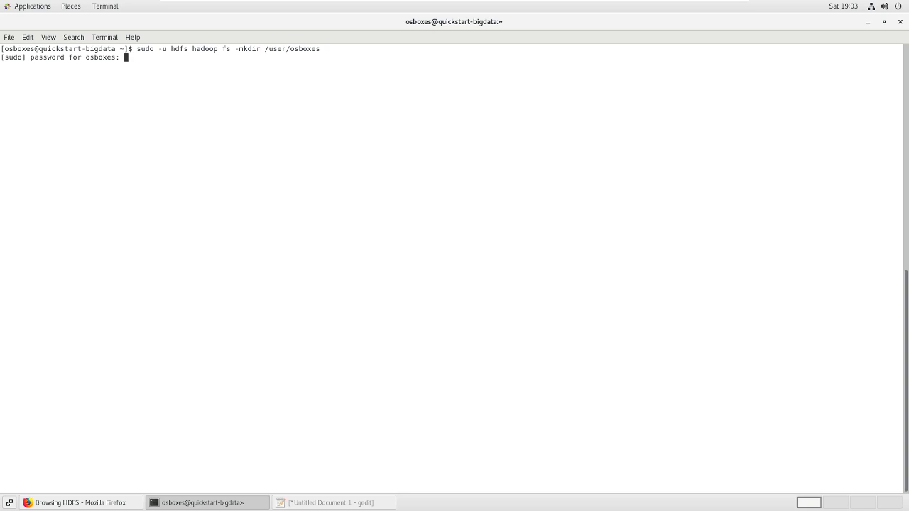
key("Return")
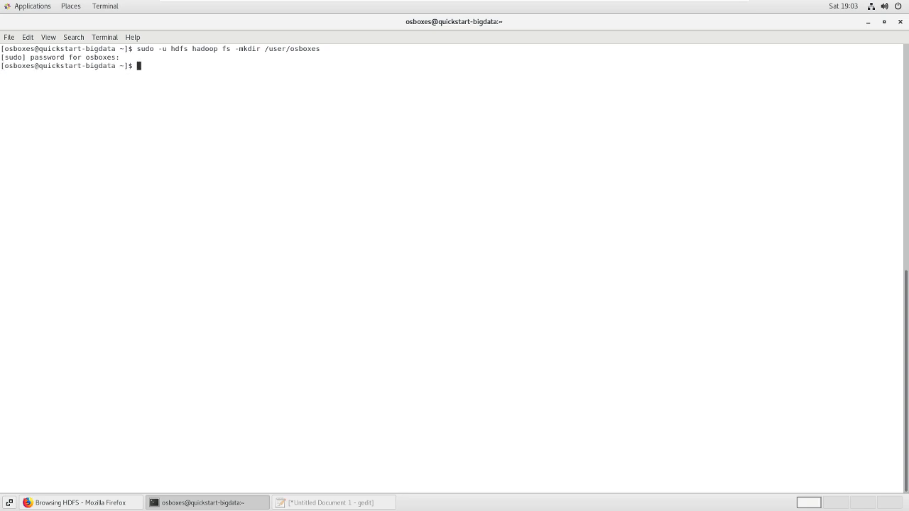
Recursively change ownership of /user/osboxes to osboxes:osboxes with -chown -R
key("Up")
key("Left")
key("Left")
key("Left")
key("Left")
key("Left")
key("Left")
key("Left")
key("Left")
key("Left")
key("Left")
key("Left")
key("Left")
key("Left")
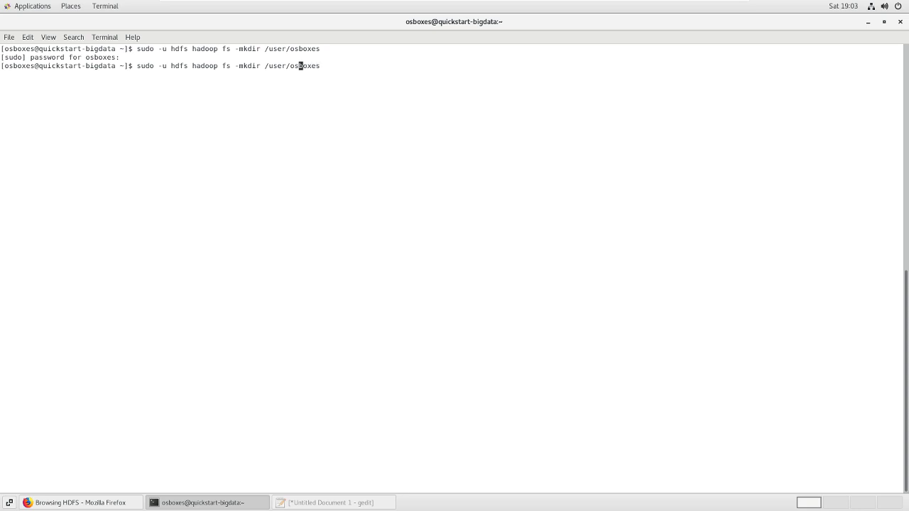
key("BackSpace")
key("BackSpace")
key("BackSpace")
key("BackSpace")
key("BackSpace")
key("BackSpace")
type("-chown ")
type("osbox")
type("ex")
type(":osbox")
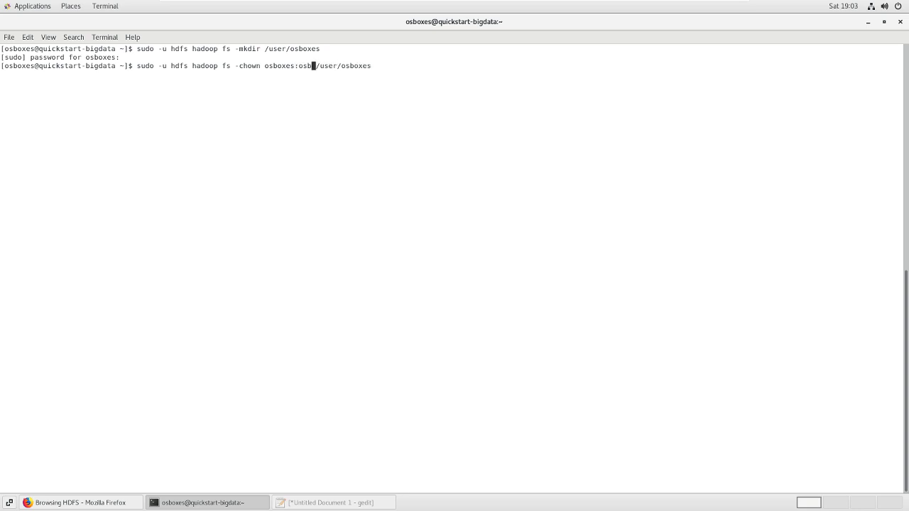
type("es")
key("Left")
key("Left")
key("Left")
key("Left")
key("Left")
key("Left")
key("Left")
key("Left")
key("Left")
key("Left")
key("Left")
key("Left")
key("Left")
key("Left")
type("-R")
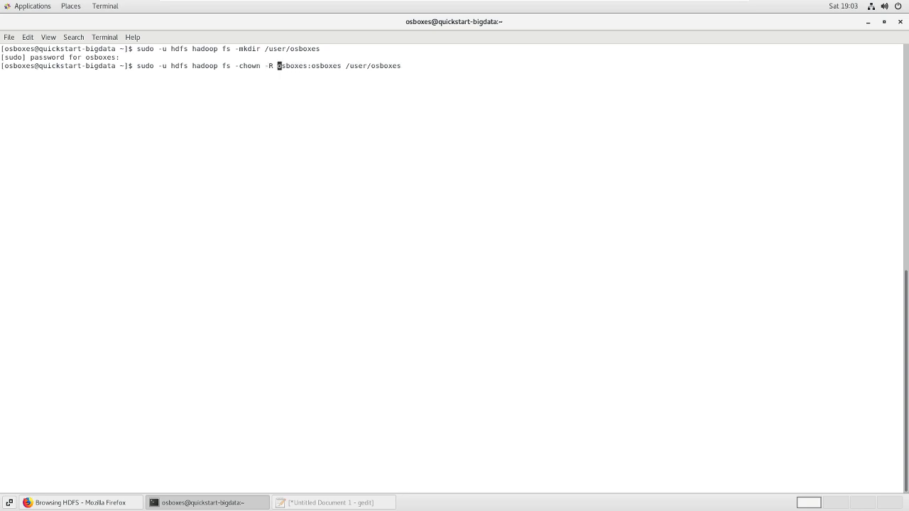
key("Return")
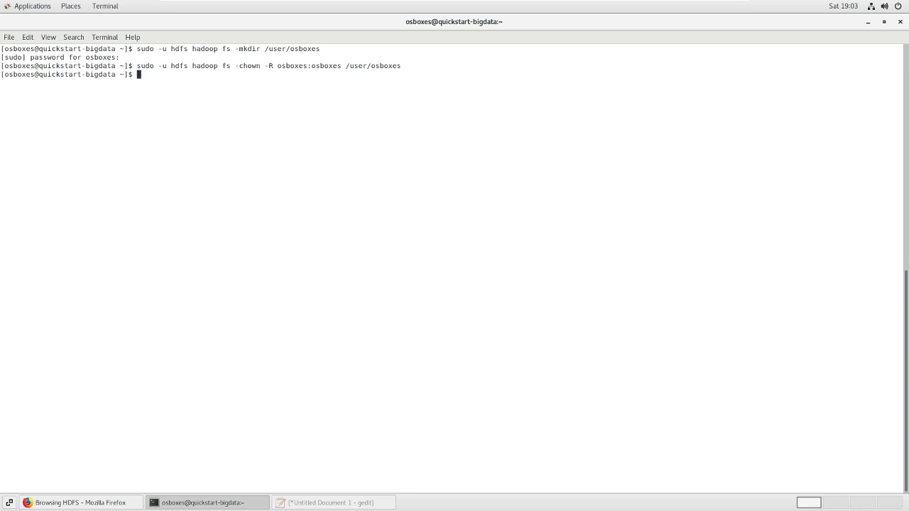
Edit the recalled command into 'hadoop fs -ls /user' to list the /user folder
key("Up")
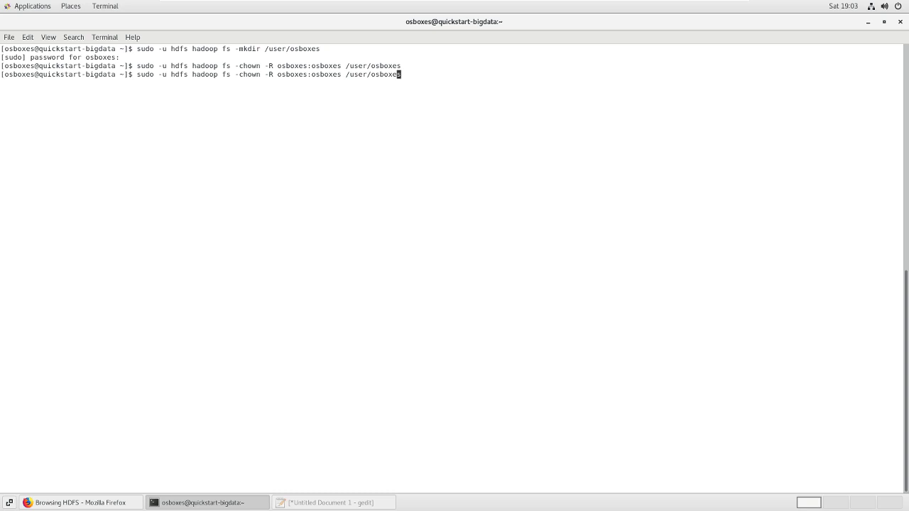
key("ctrl+Left")
key("Right")
key("Right")
key("Right")
key("Right")
key("Right")
key("Right")
key("Right")
key("BackSpace")
key("BackSpace")
key("BackSpace")
key("BackSpace")
key("BackSpace")
key("BackSpace")
key("BackSpace")
key("BackSpace")
key("Left")
key("Left")
key("Left")
key("Left")
key("Left")
key("BackSpace")
key("BackSpace")
key("BackSpace")
key("BackSpace")
key("BackSpace")
key("BackSpace")
key("BackSpace")
key("BackSpace")
key("BackSpace")
key("BackSpace")
key("BackSpace")
key("BackSpace")
key("BackSpace")
key("BackSpace")
key("BackSpace")
key("BackSpace")
key("BackSpace")
key("BackSpace")
key("BackSpace")
key("BackSpace")
key("BackSpace")
key("BackSpace")
key("BackSpace")
key("BackSpace")
key("BackSpace")
key("BackSpace")
key("BackSpace")
key("BackSpace")
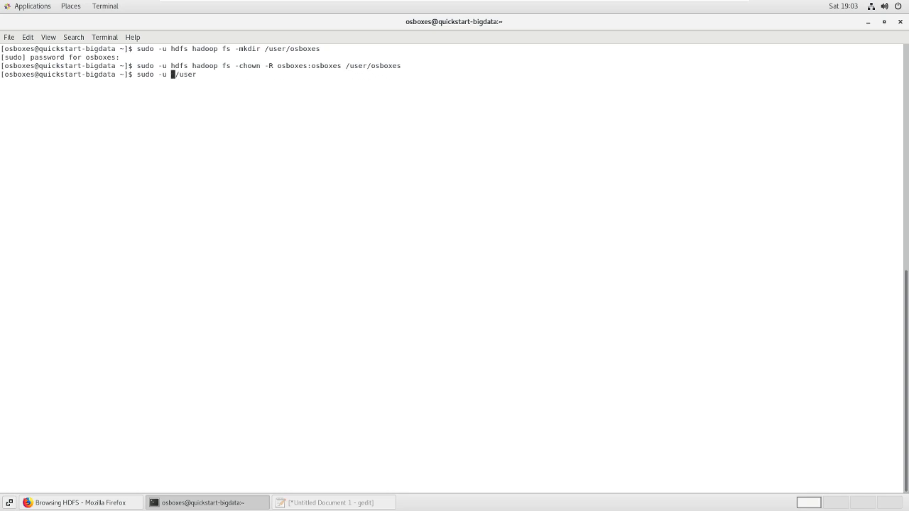
type("hadoop fs -ls")
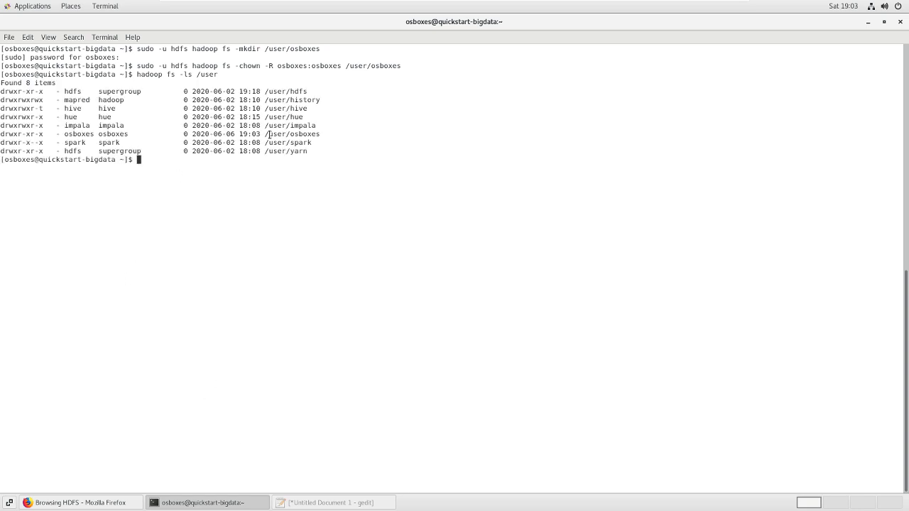
Recursively set /user/osboxes permissions to 777 with 'sudo -u hdfs hadoop fs -chmod -R 777'
left_click_drag(264, 135, 323, 135)
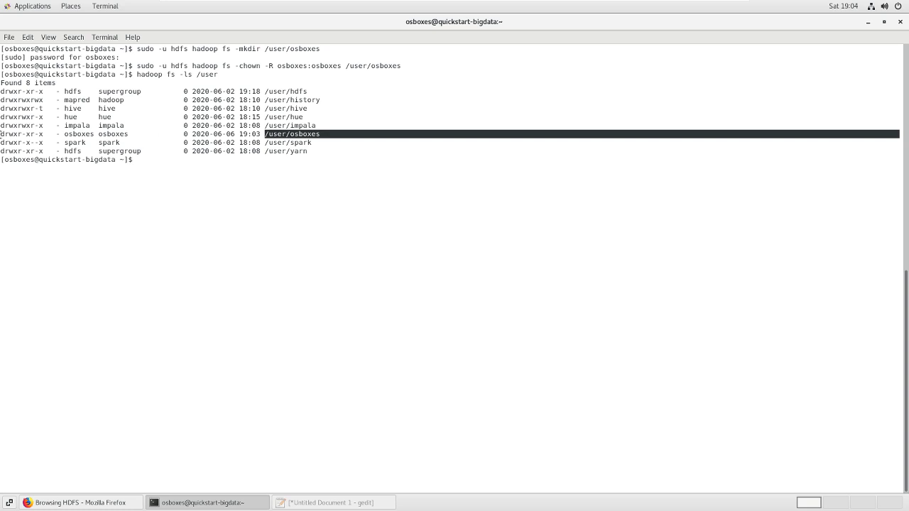
left_click_drag(8, 135, 331, 131)
left_click(140, 161)
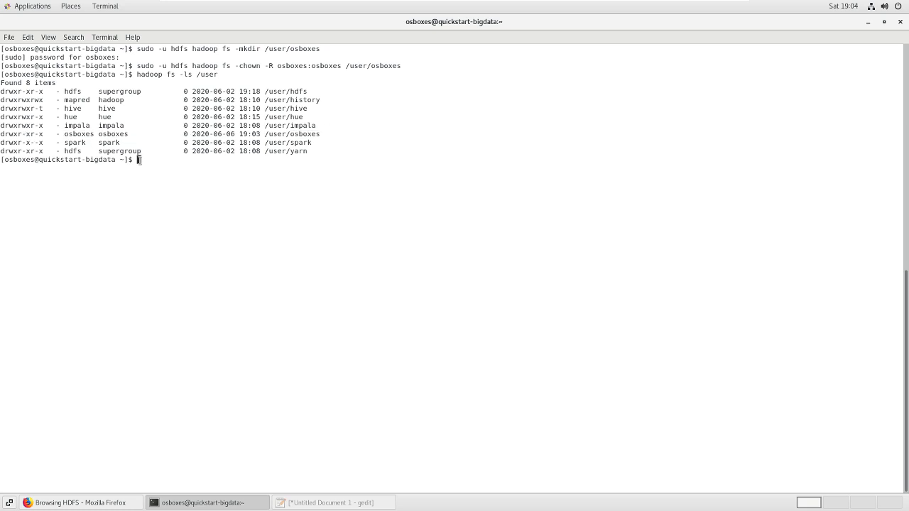
key("Up")
key("Up")
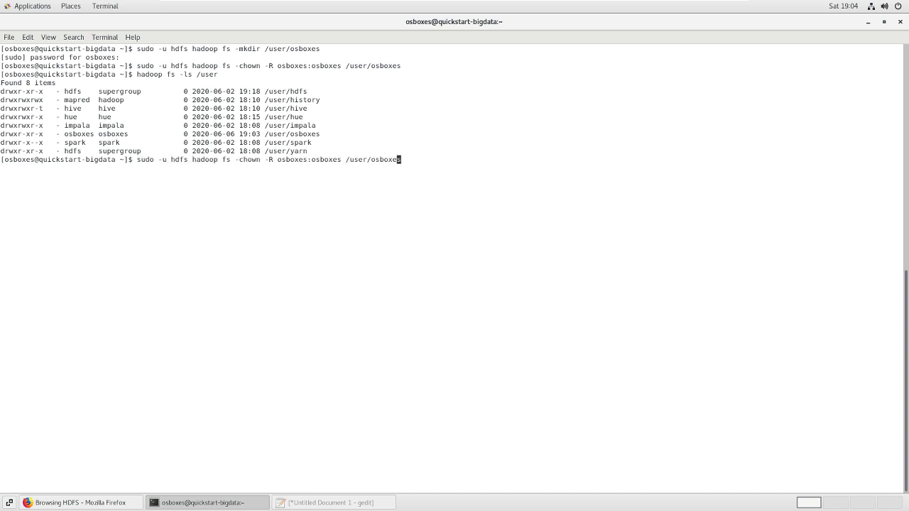
key("Left")
key("Left")
key("Left")
key("Left")
key("Left")
key("Left")
key("Left")
key("Left")
key("Left")
key("Left")
key("Left")
key("Left")
key("Left")
key("Left")
key("BackSpace")
key("BackSpace")
key("BackSpace")
key("BackSpace")
key("BackSpace")
key("BackSpace")
key("BackSpace")
key("BackSpace")
key("BackSpace")
key("BackSpace")
key("BackSpace")
key("BackSpace")
key("BackSpace")
key("BackSpace")
key("BackSpace")
type("777")
key("Left")
key("Left")
key("Left")
key("Left")
key("Left")
key("Left")
key("Left")
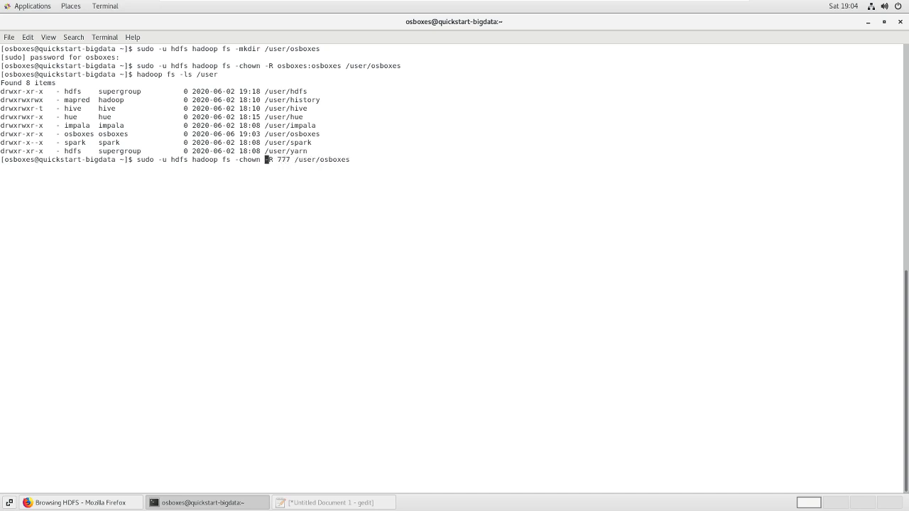
key("BackSpace")
key("BackSpace")
key("BackSpace")
type("mod")
key("Return")
Launch spark-shell again now that /user/osboxes is writable
key("Up")
key("Up")
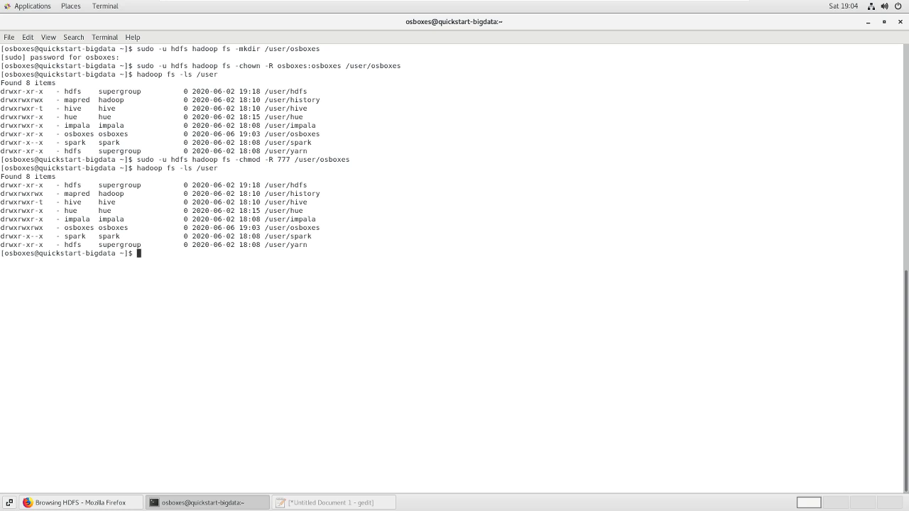
type("spark-shell")
key("Return")
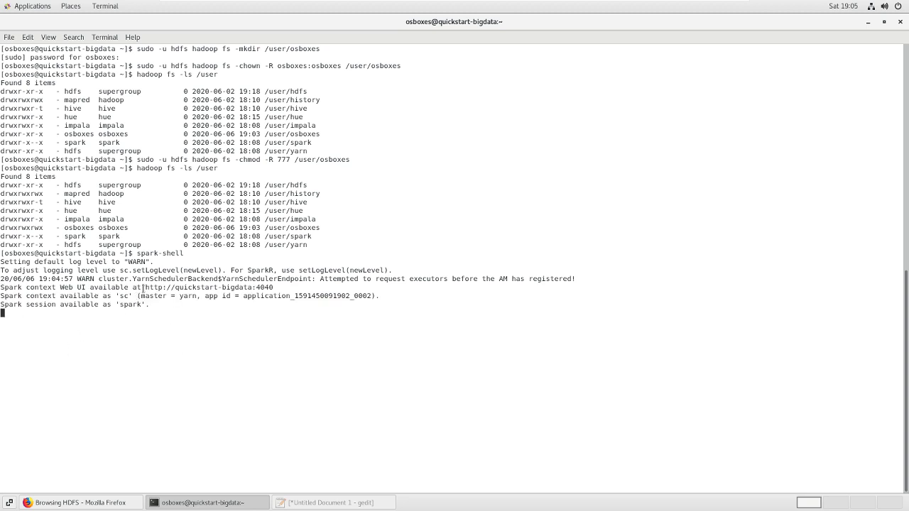
Check the Spark web UI address and version 2.4.0-cdh6.3.2, then quit spark-shell with Ctrl+D
left_click_drag(275, 289, 214, 288)
left_click_drag(163, 347, 192, 347)
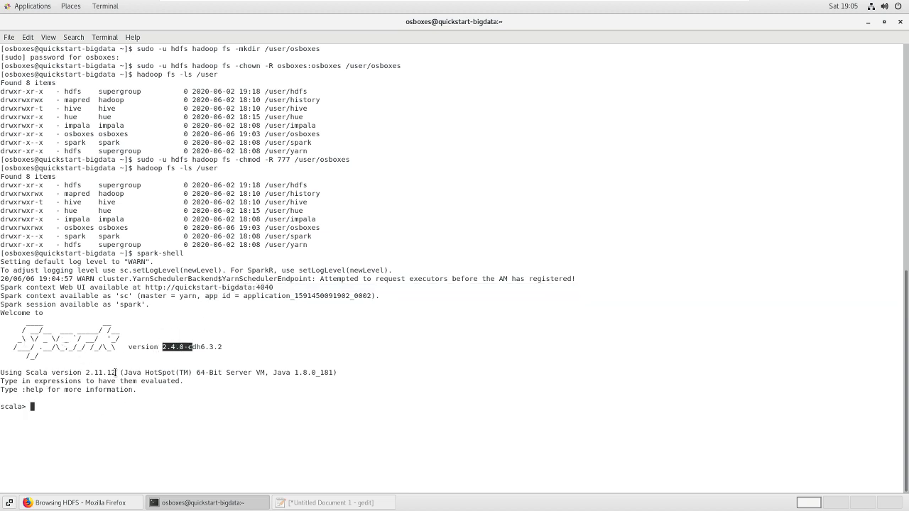
left_click(32, 406)
key("ctrl+d")
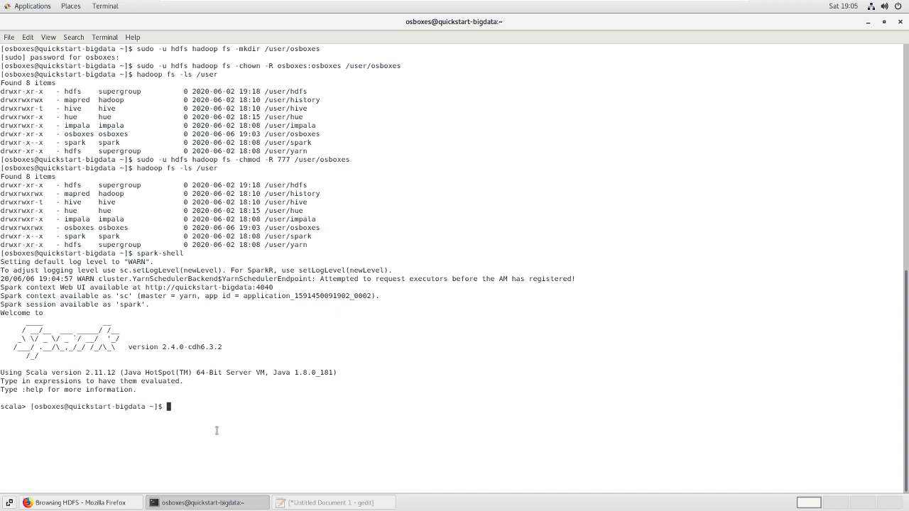